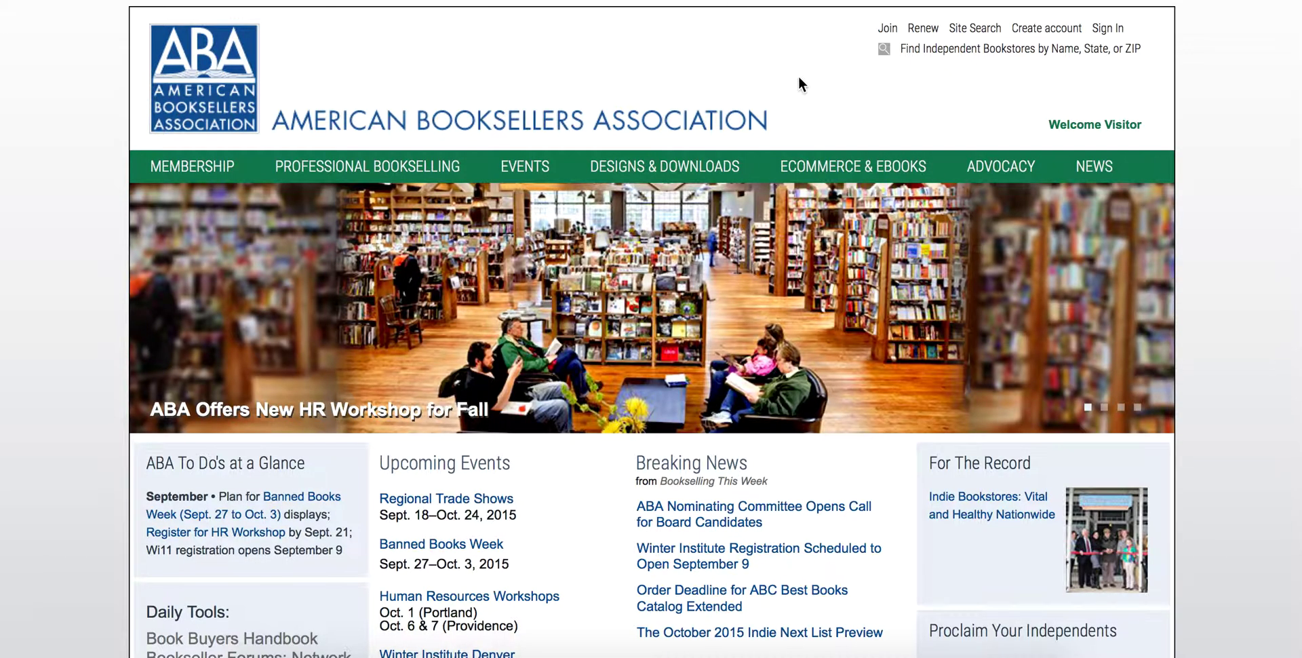
- Open the IndieCommerce Help Center from the American Booksellers Association site
mouse_move(824, 167)
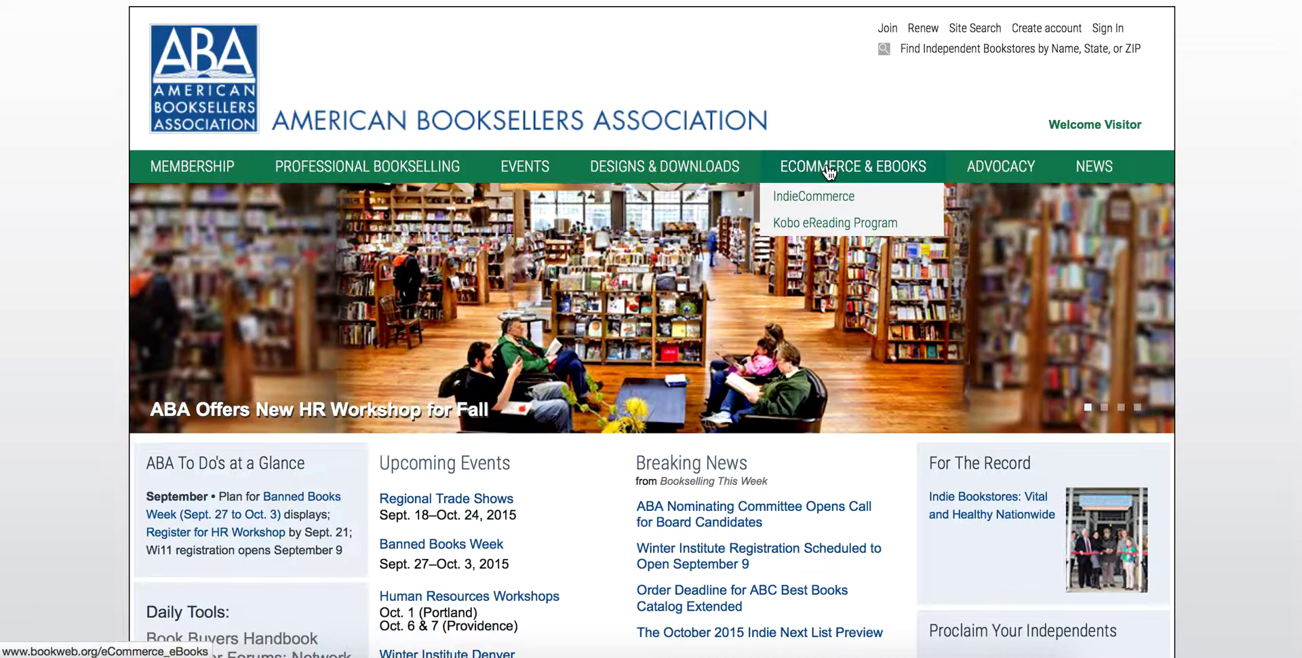
mouse_move(814, 196)
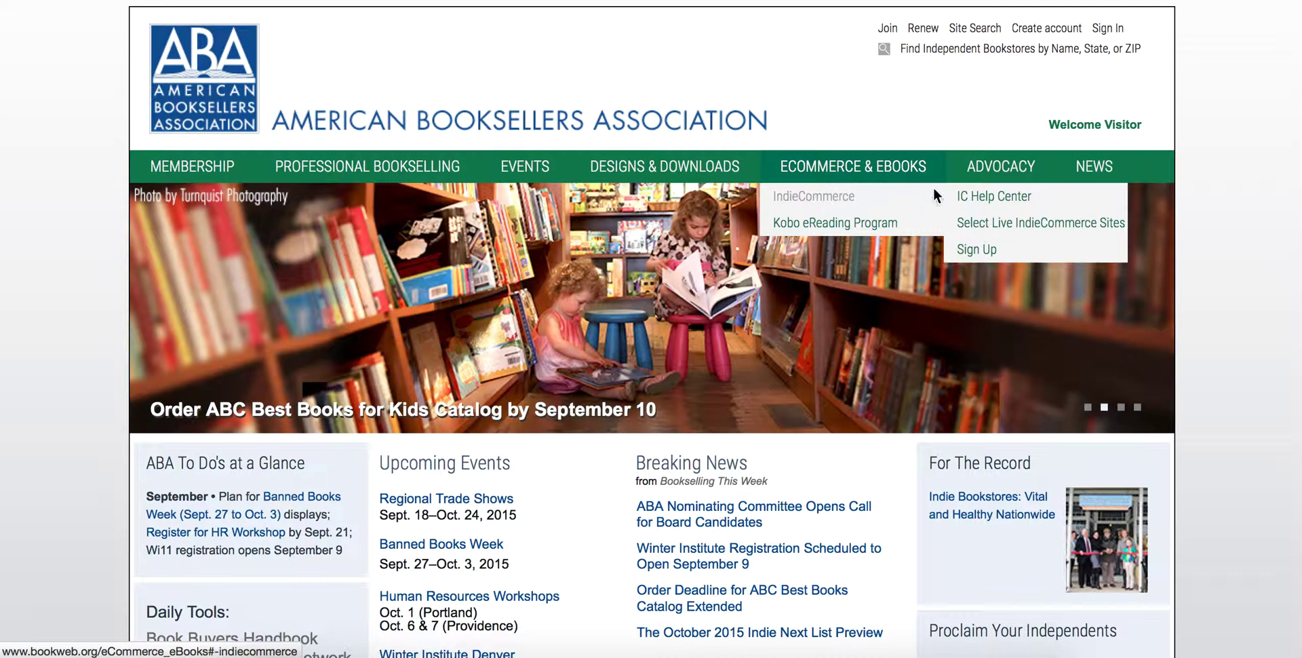
left_click(975, 198)
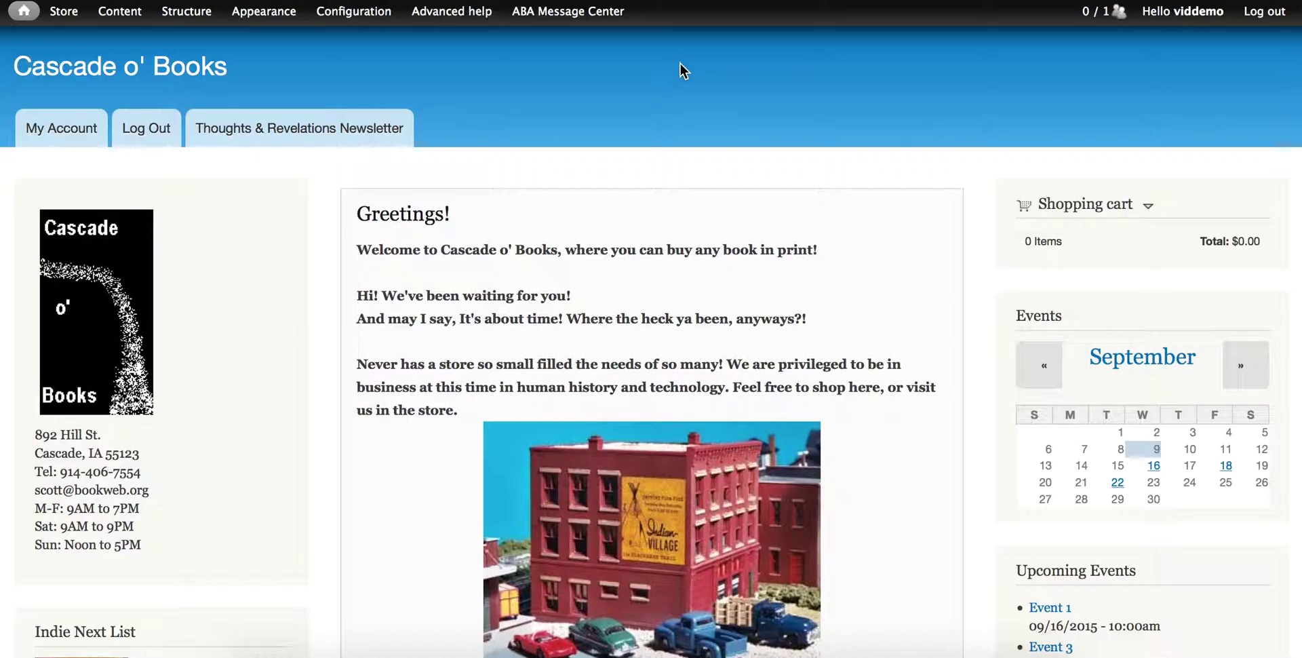
- Open the Appearance administration page of the Cascade o' Books store site
mouse_move(568, 11)
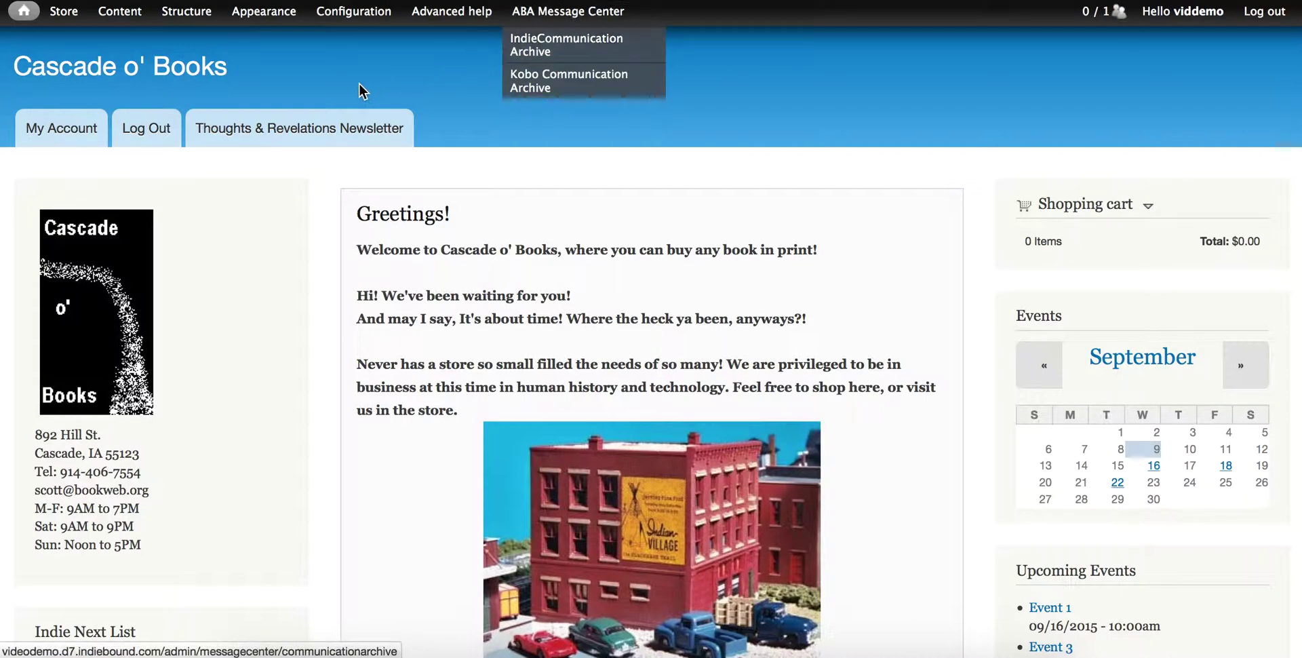
mouse_move(255, 19)
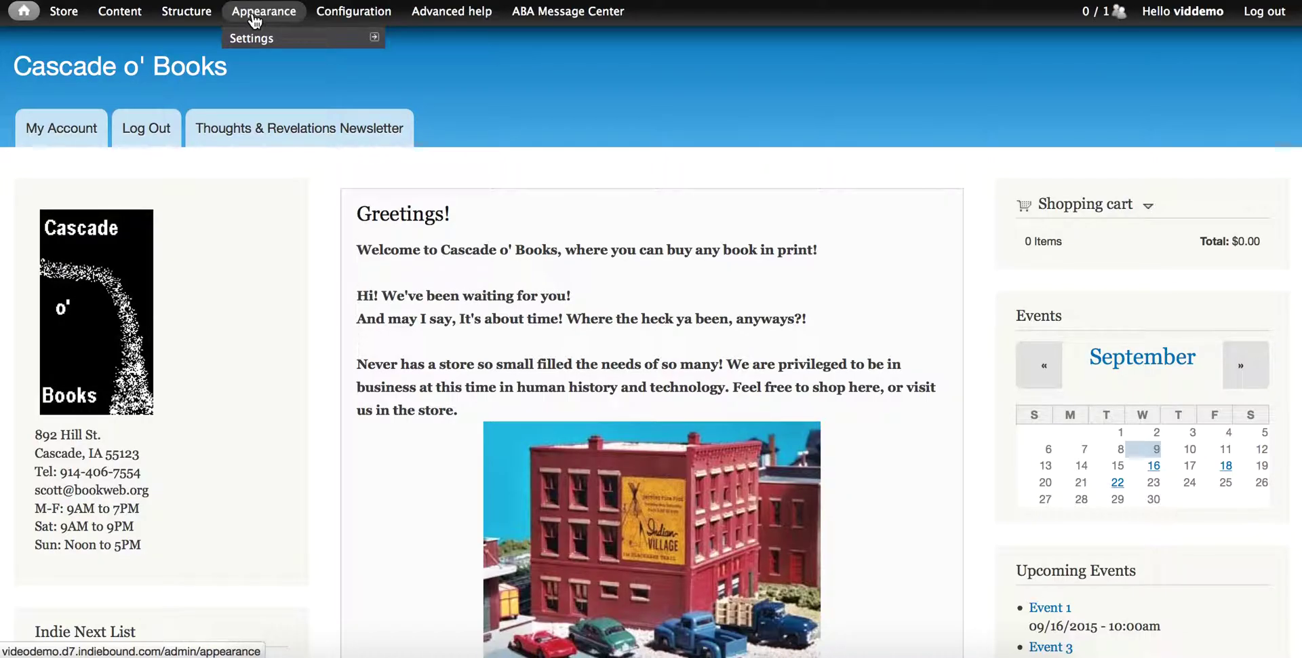
left_click(254, 18)
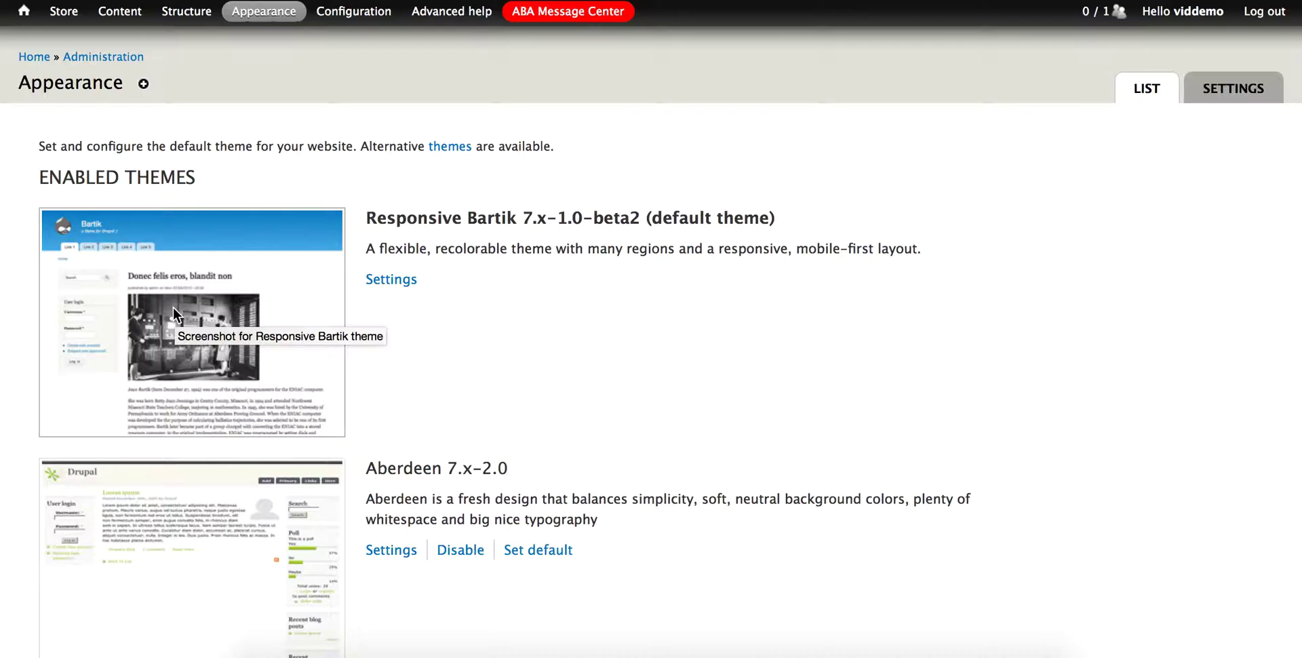
- Examine the enabled themes and the start of the disabled themes, including the options offered for each theme
scroll(590, 336, "down", 5)
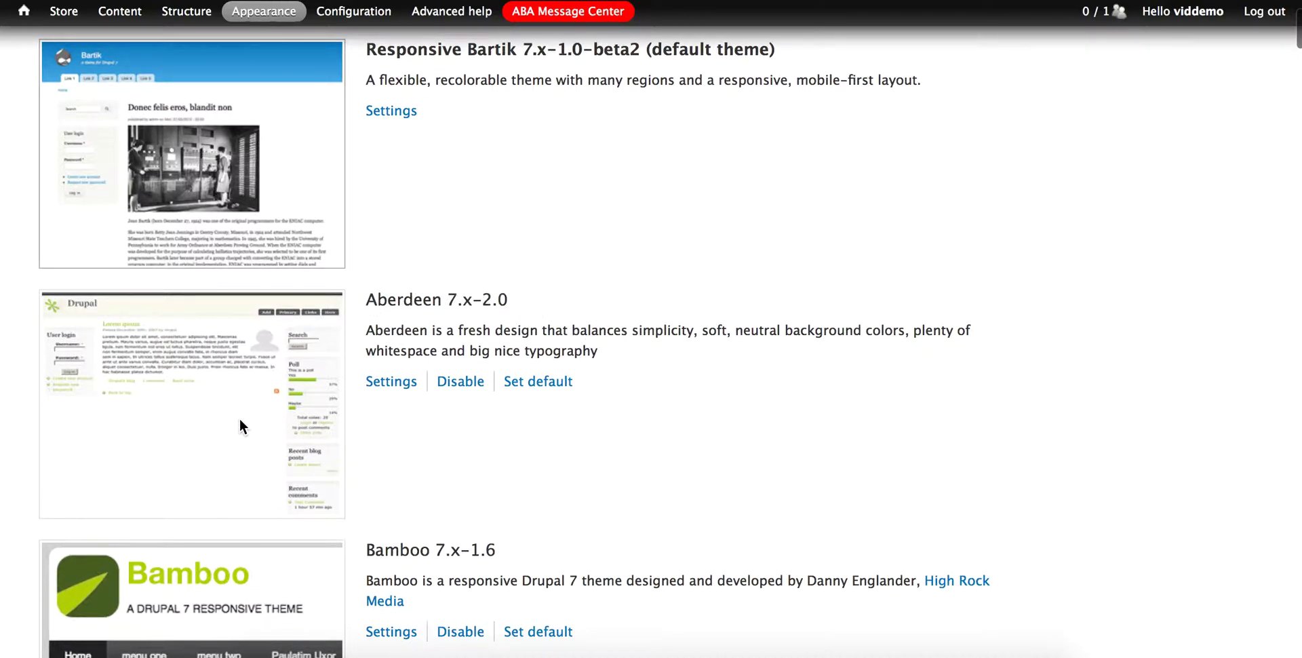
scroll(589, 457, "down", 1)
scroll(589, 453, "down", 5)
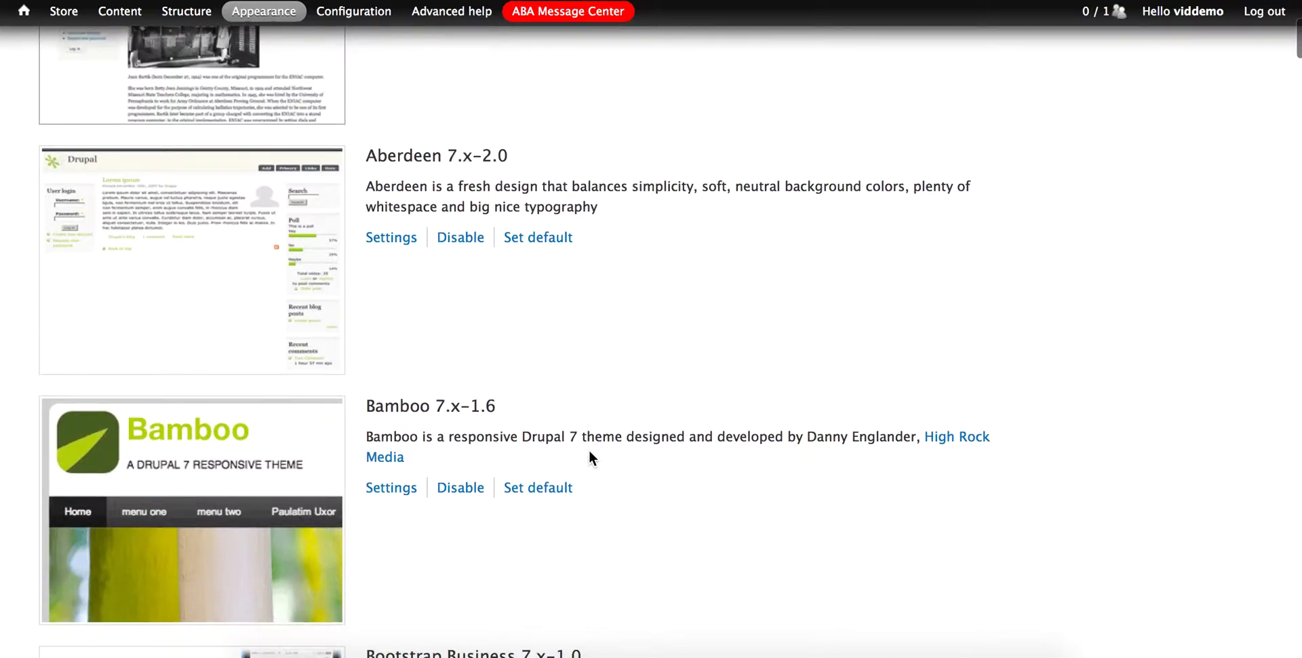
scroll(588, 451, "down", 8)
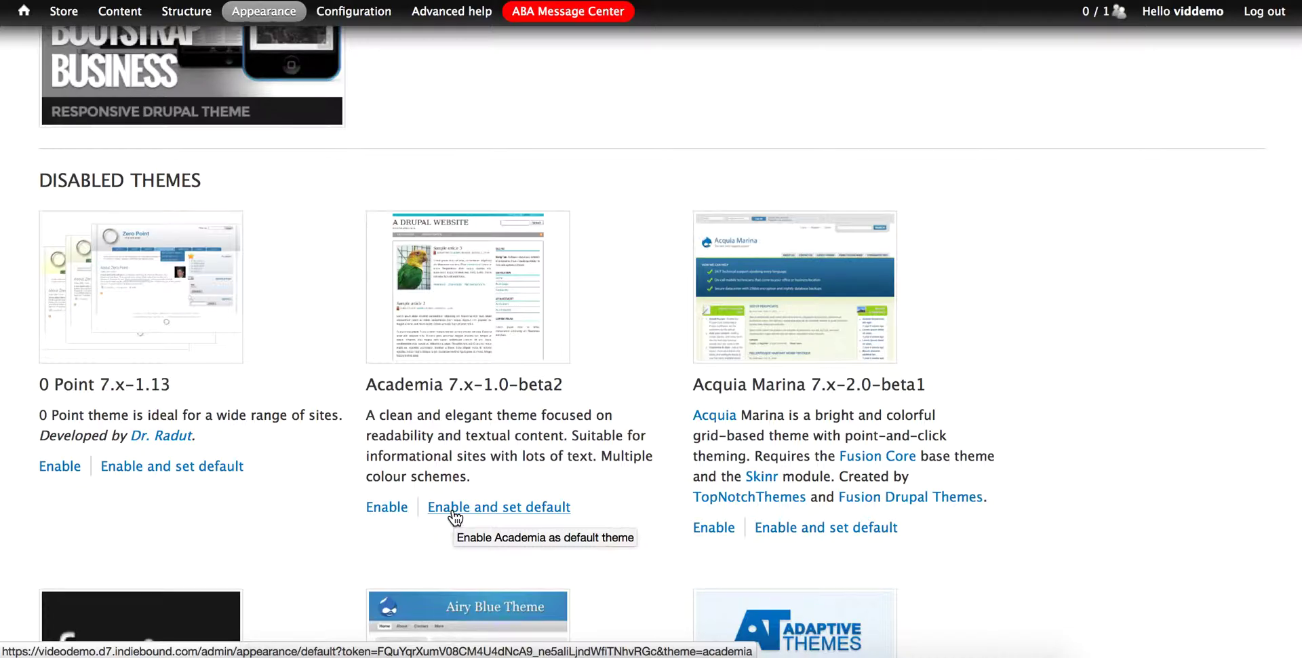
scroll(453, 515, "up", 2)
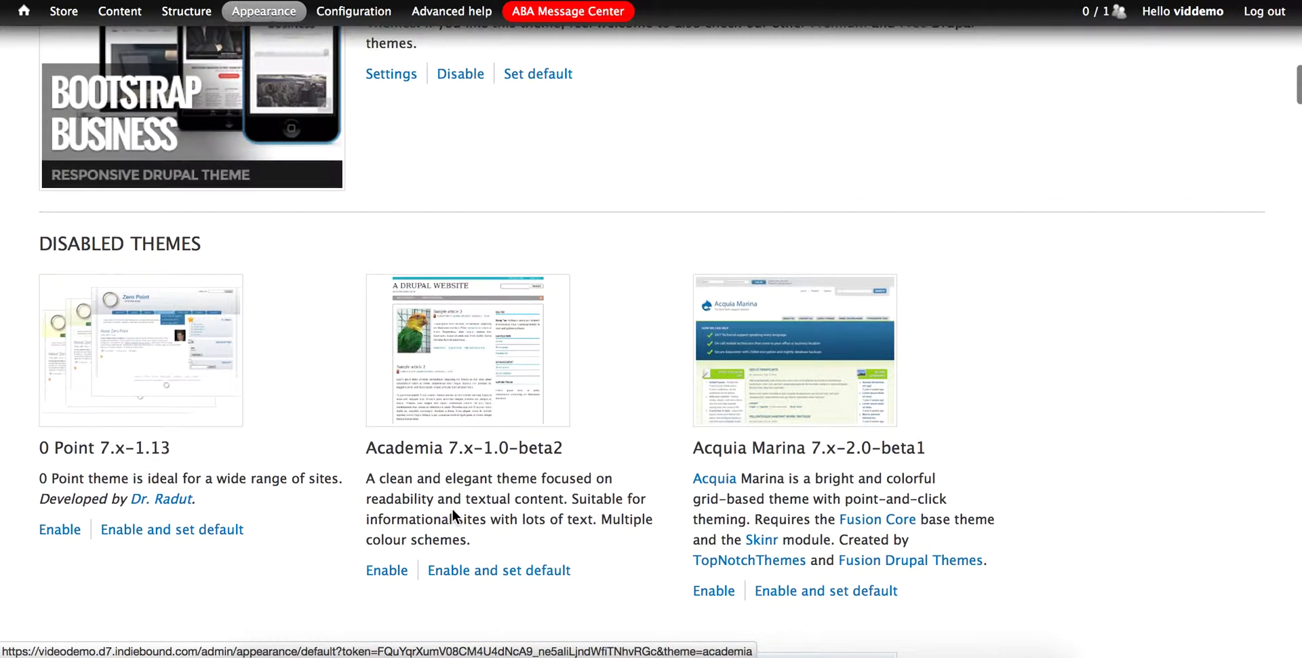
scroll(431, 542, "up", 10)
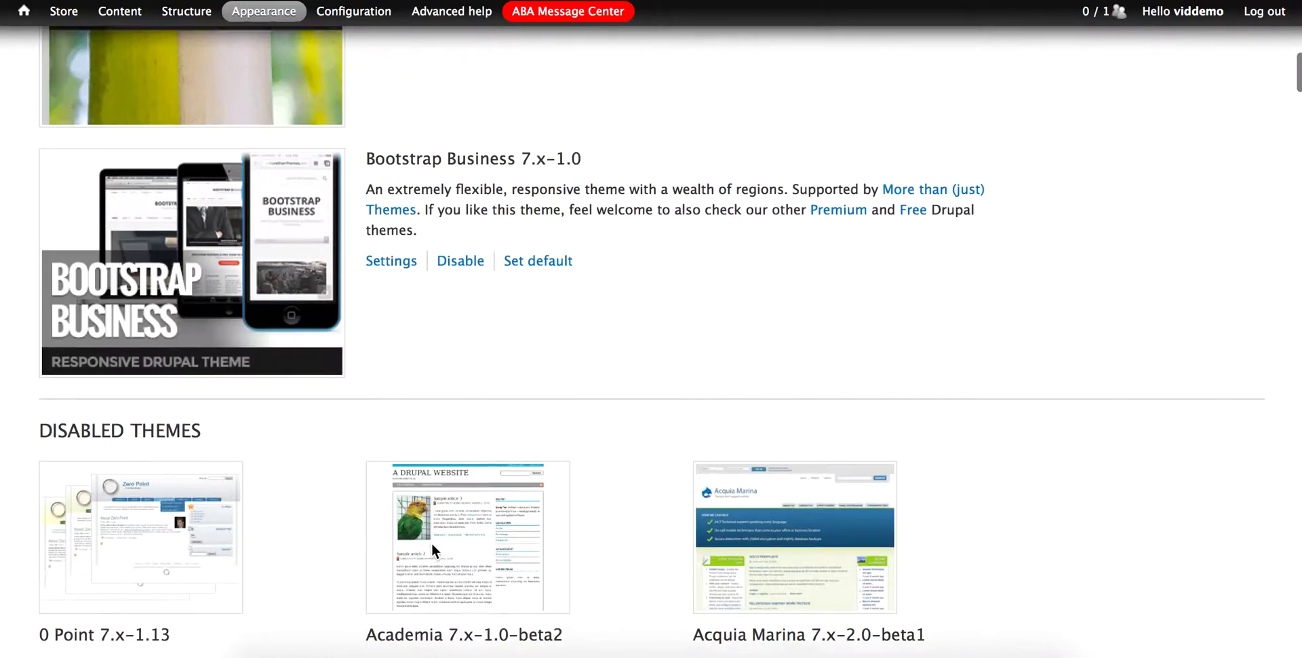
scroll(434, 550, "up", 9)
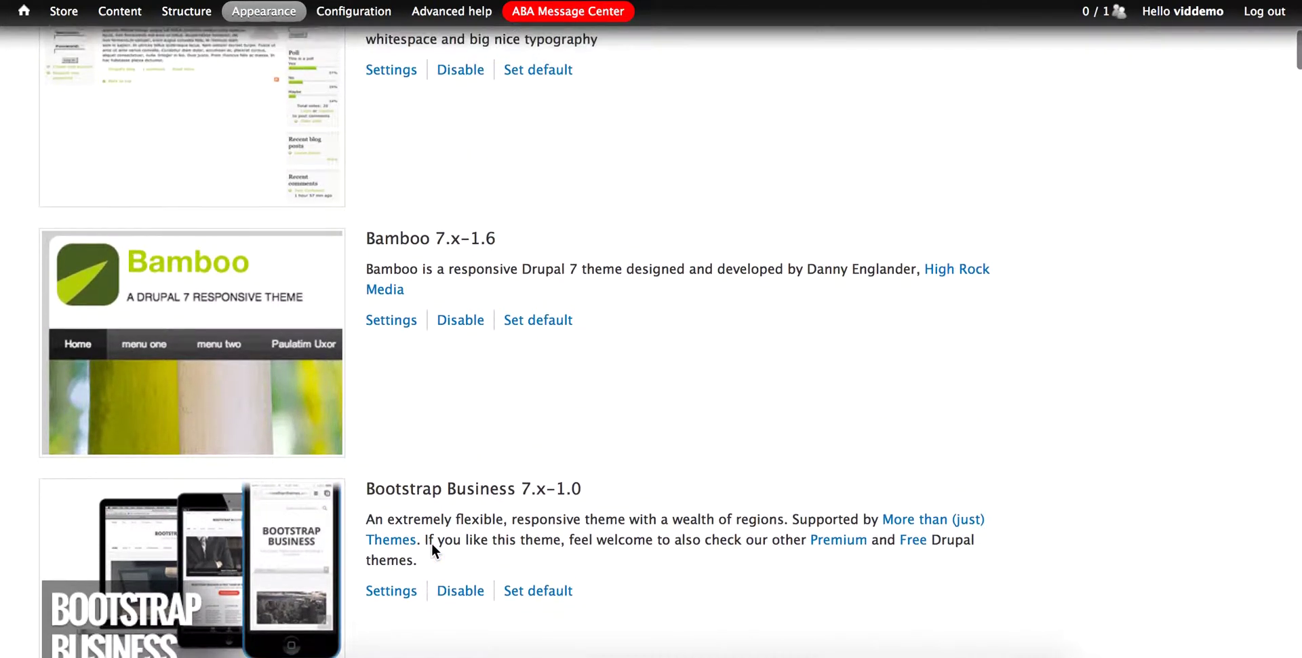
scroll(434, 551, "up", 2)
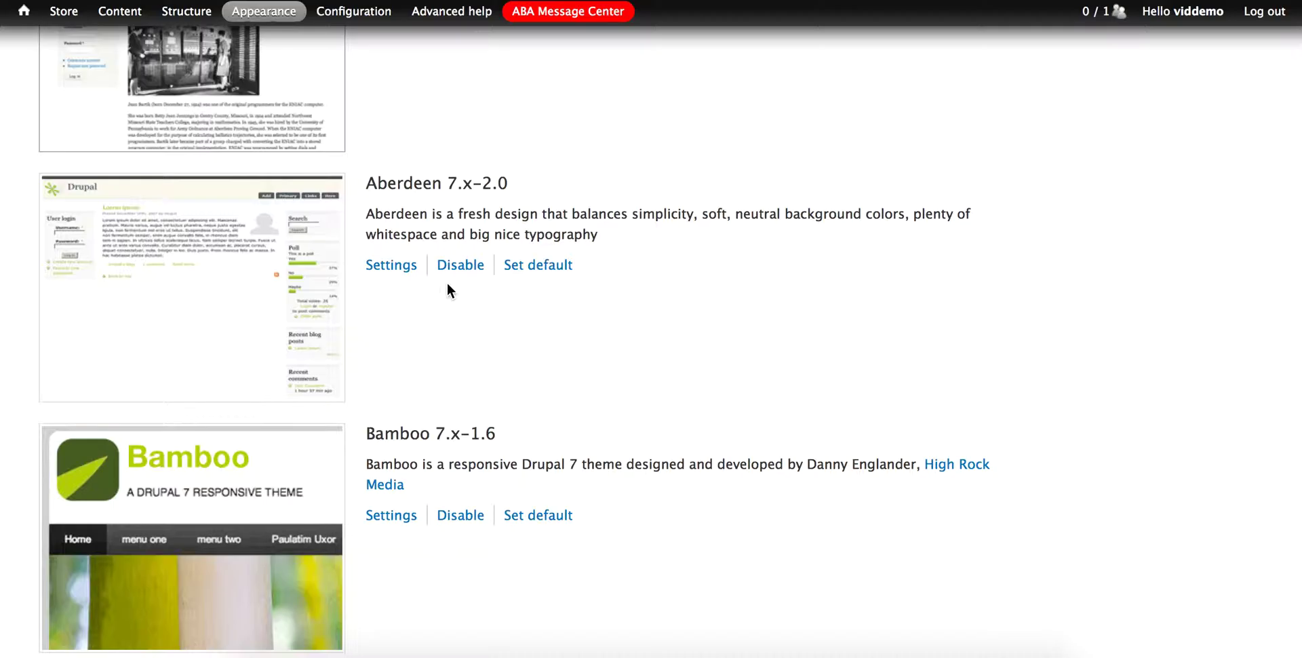
- Review the Aberdeen theme's display, logo and shortcut icon settings, and return to the theme list
left_click(392, 266)
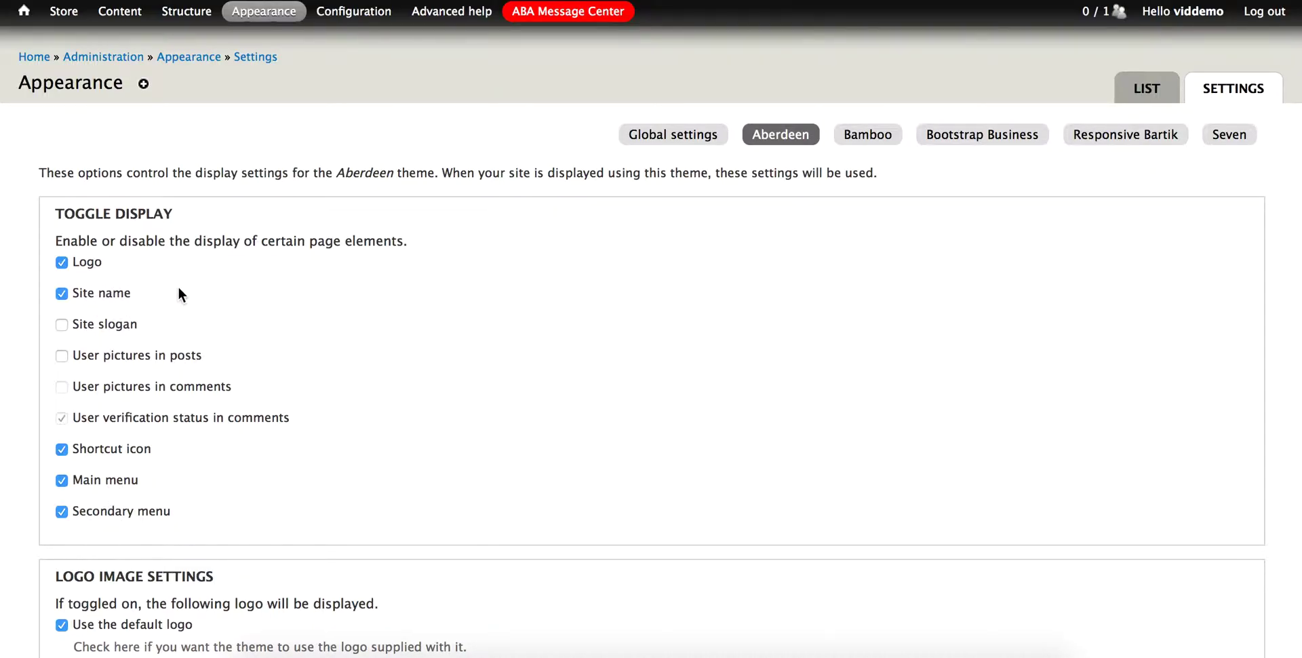
scroll(254, 302, "down", 5)
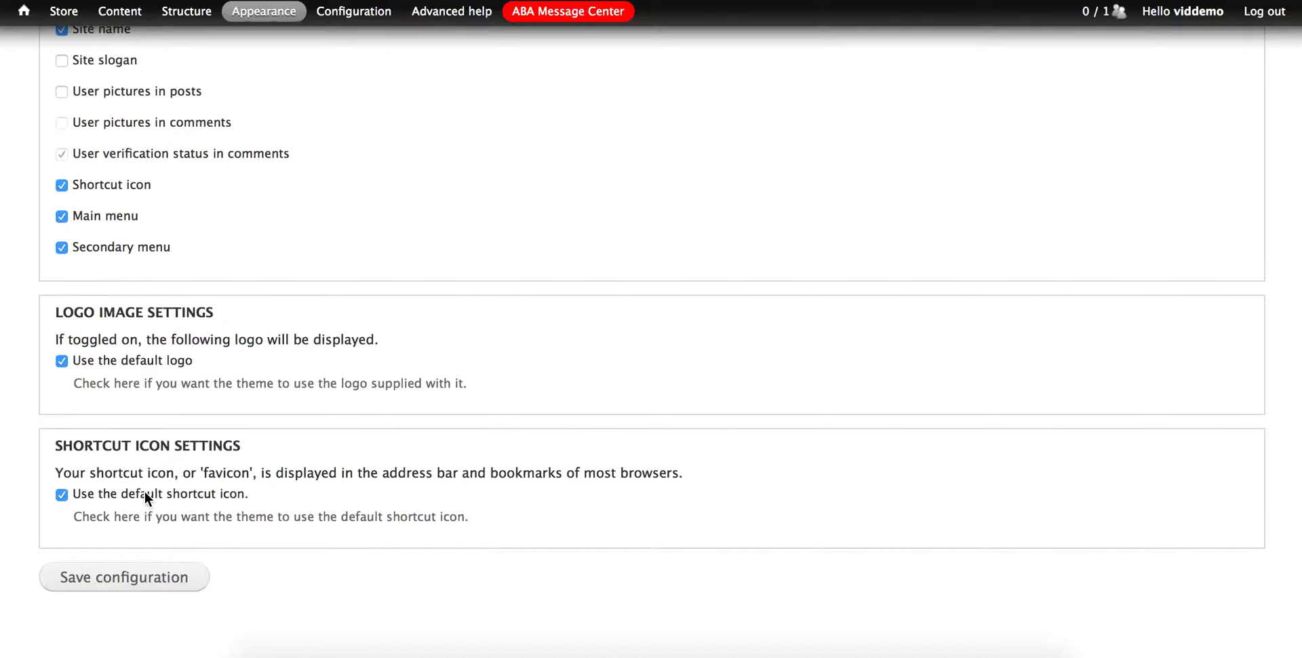
left_click(64, 10)
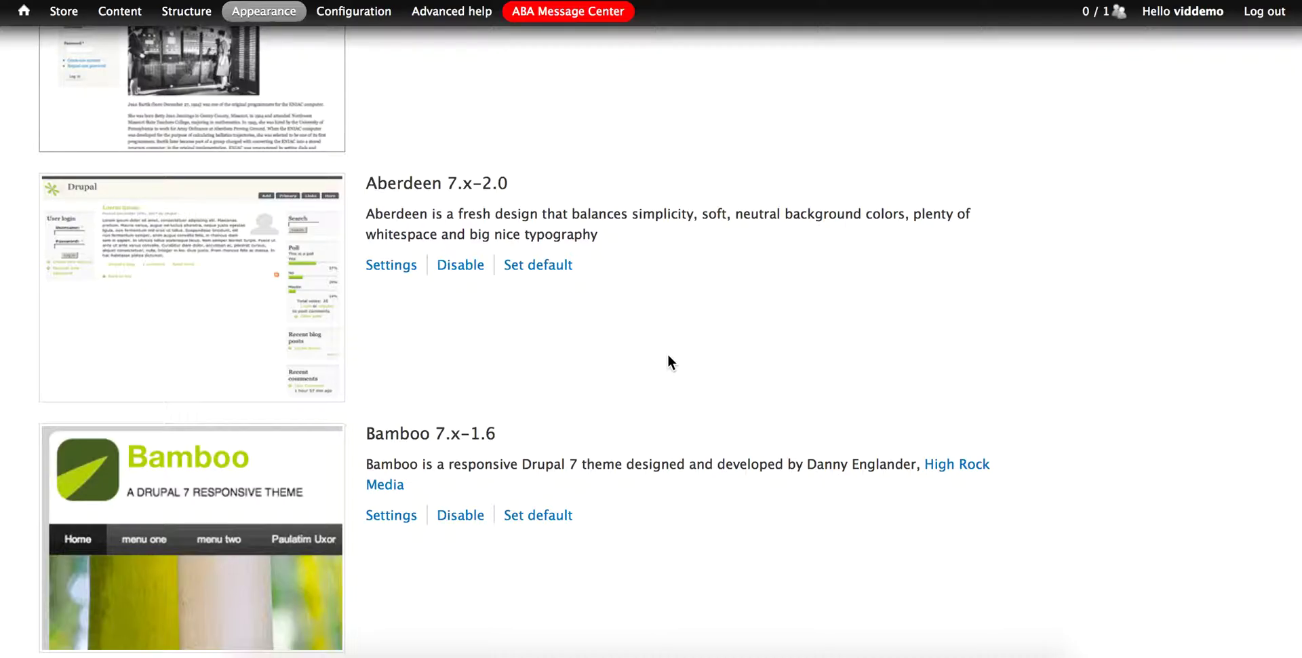
- Look through all enabled and disabled themes down to the administration theme setting, and review the options for setting a default theme
scroll(667, 359, "up", 4)
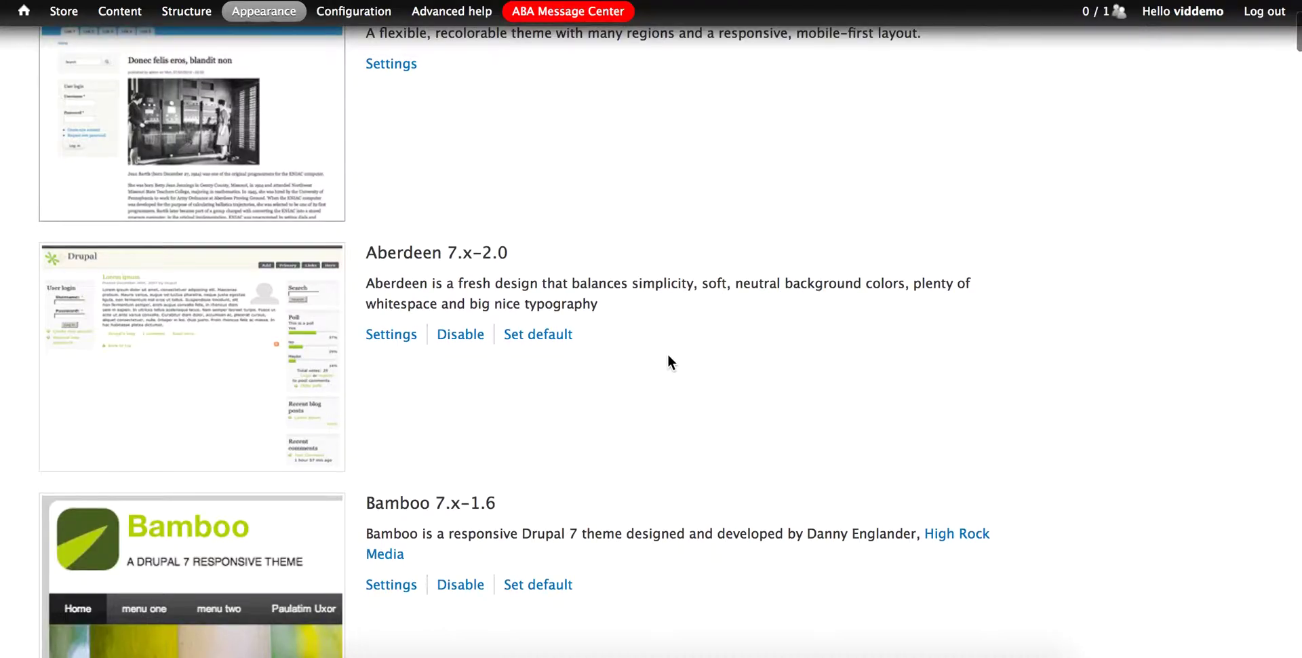
scroll(667, 361, "up", 1)
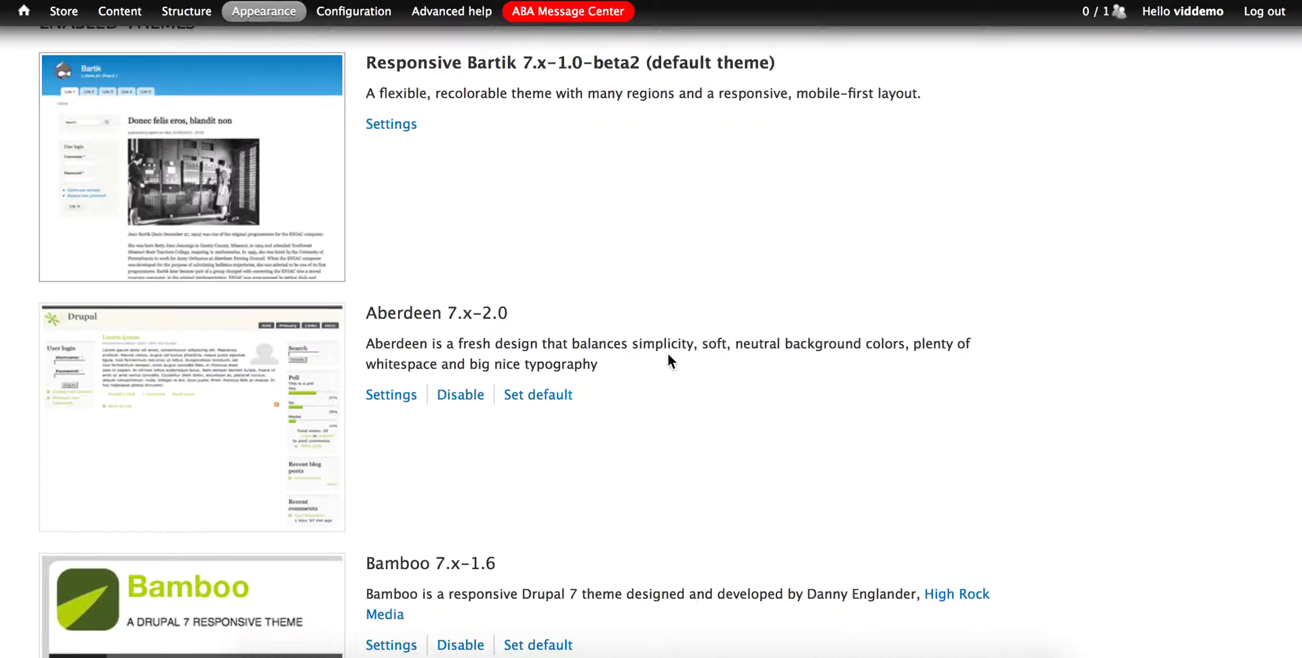
scroll(791, 311, "down", 10)
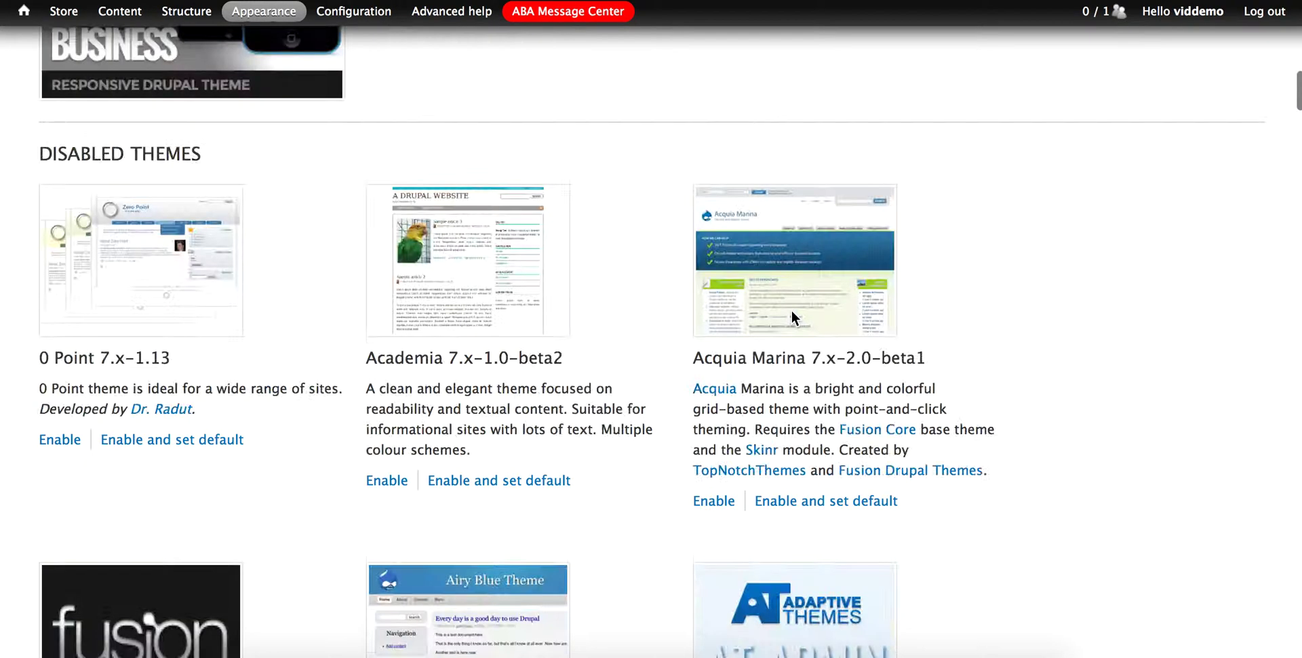
scroll(791, 310, "down", 20)
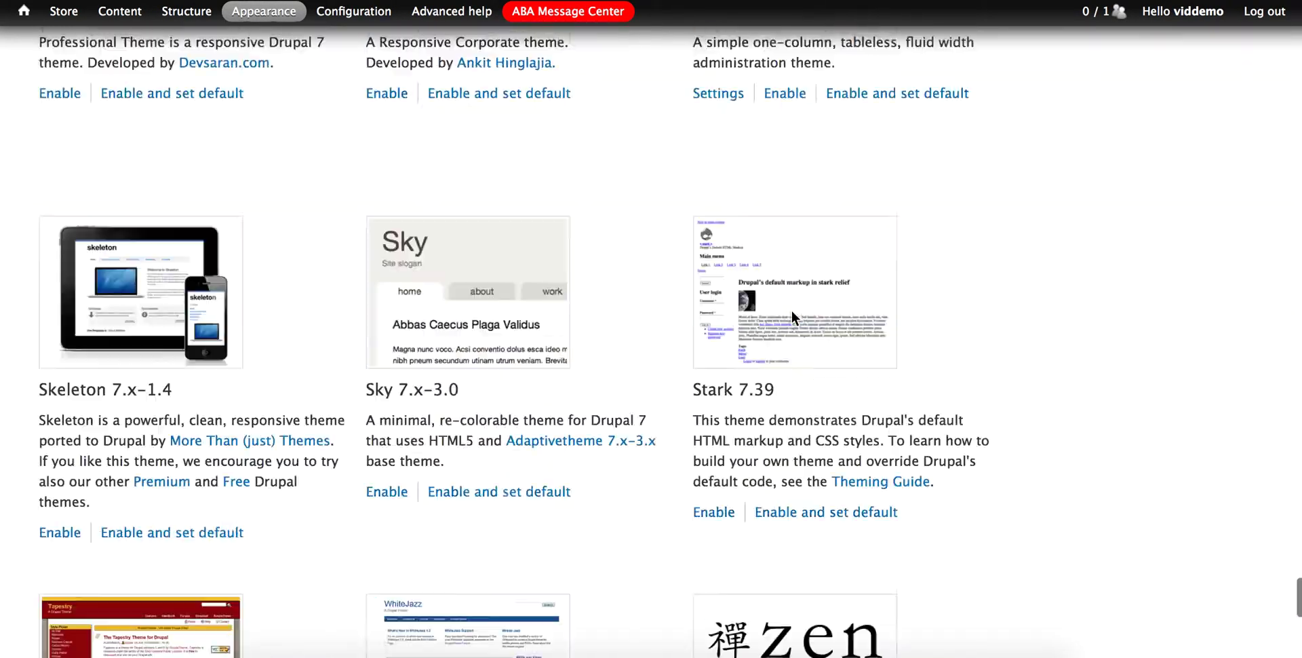
scroll(791, 311, "down", 10)
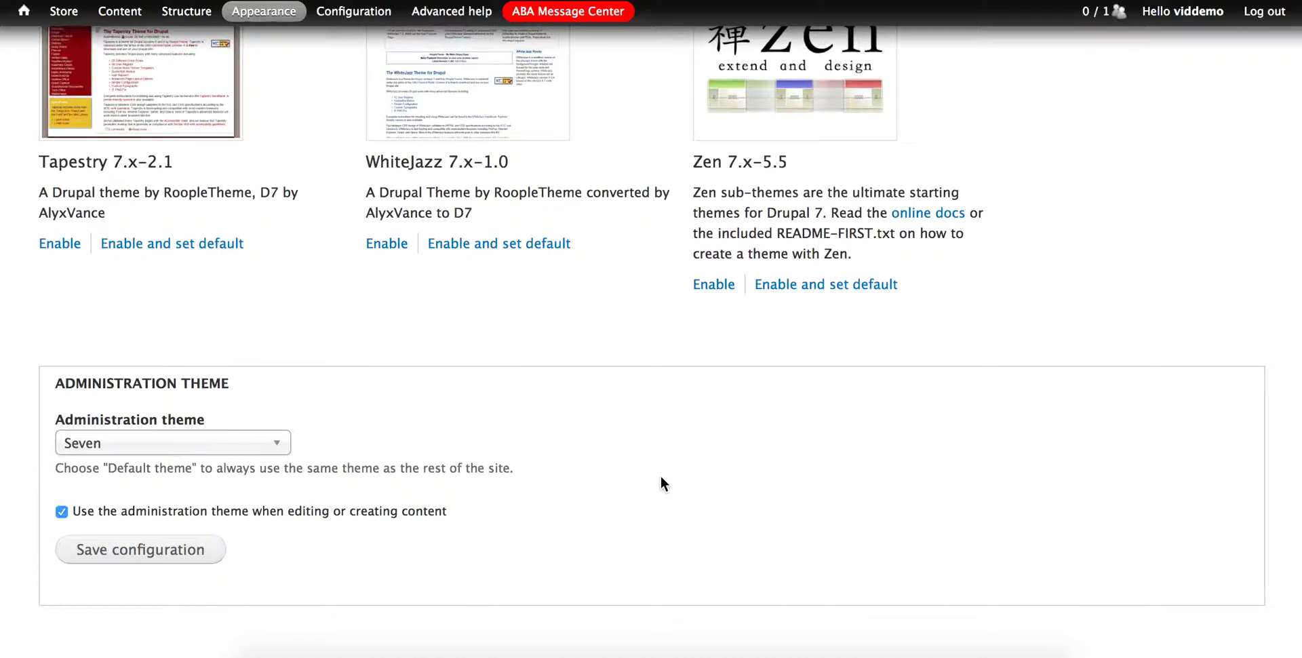
scroll(723, 477, "up", 8)
scroll(724, 478, "up", 10)
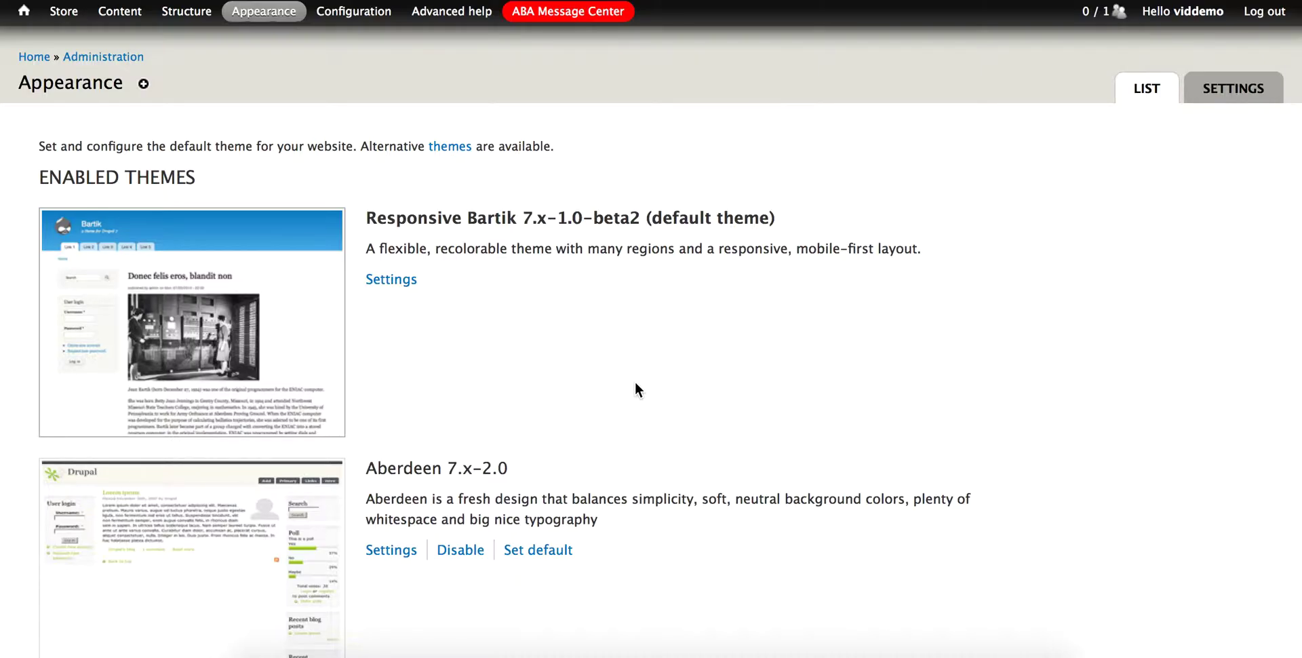
scroll(636, 385, "down", 2)
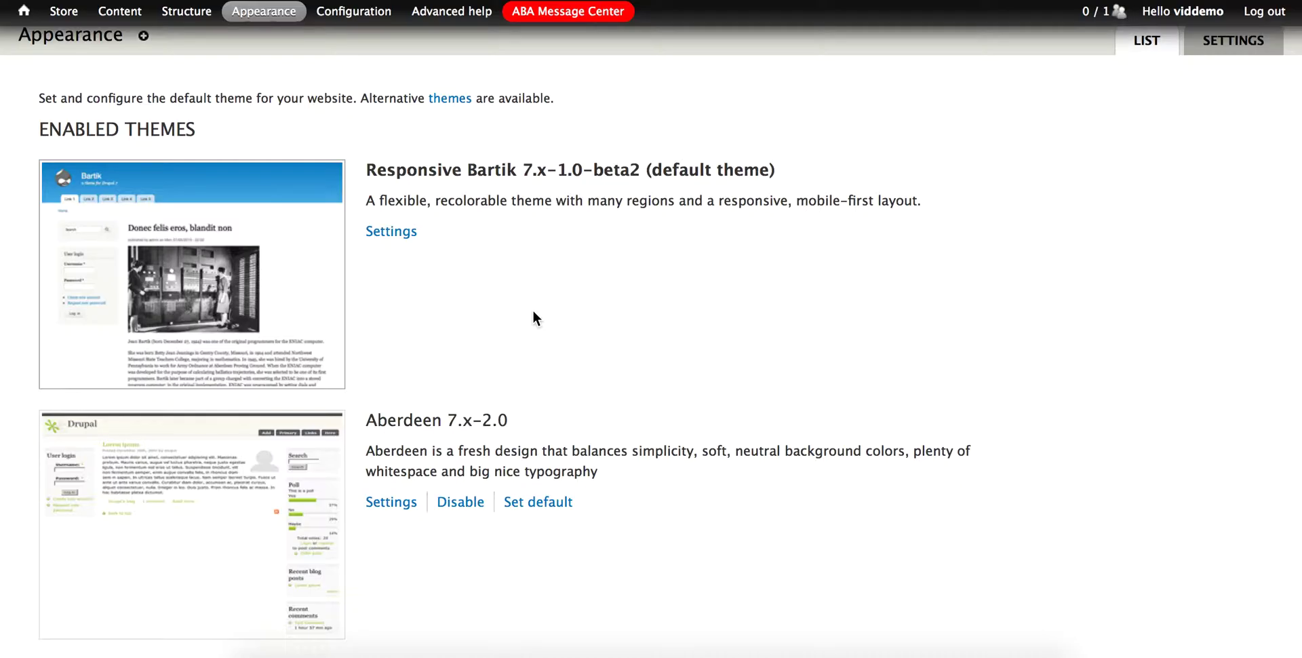
scroll(533, 312, "down", 5)
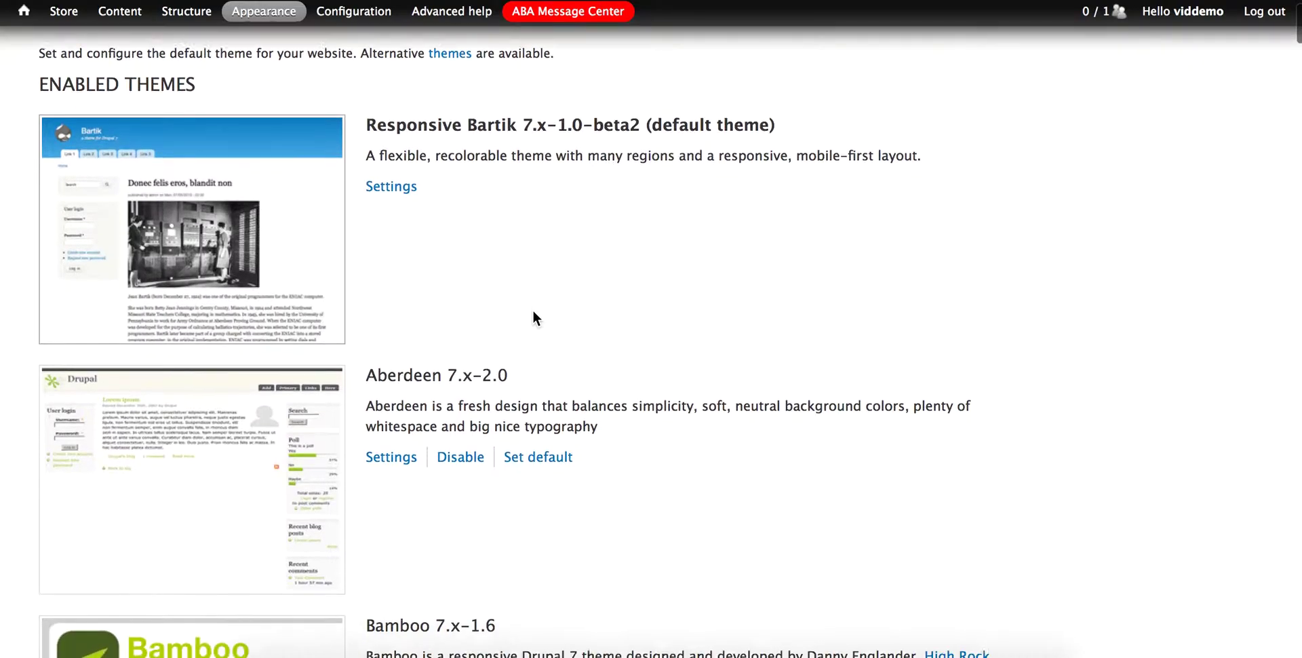
scroll(533, 312, "down", 6)
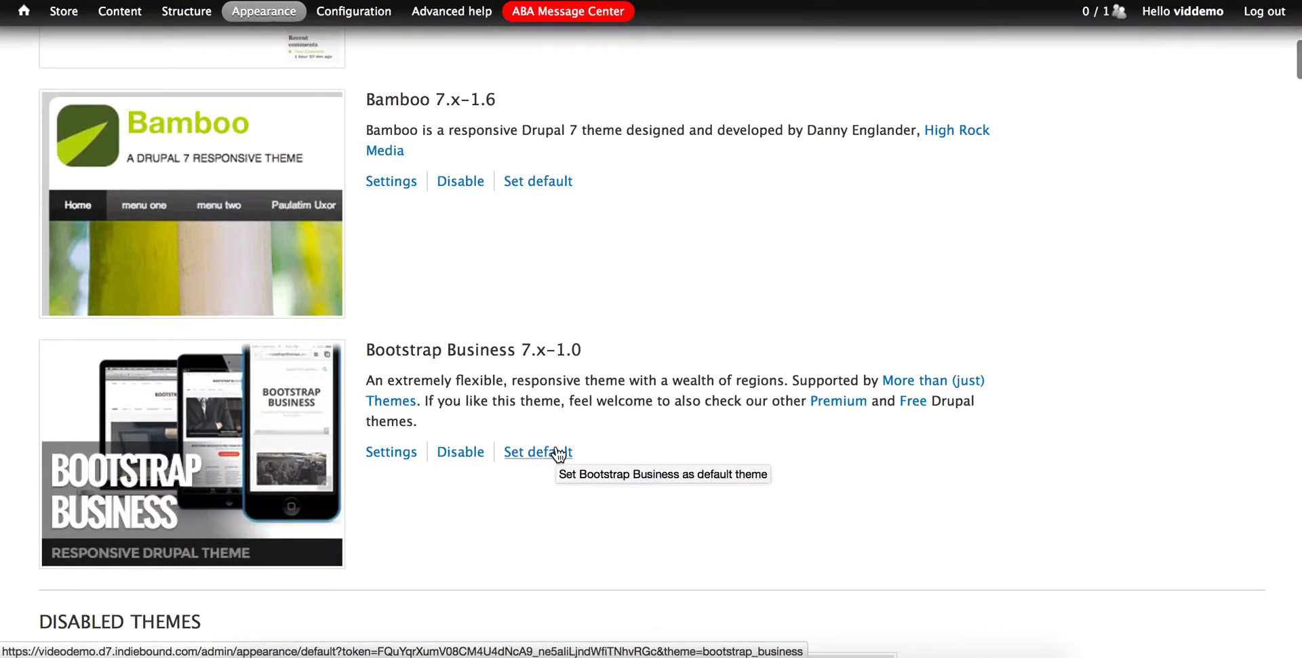
scroll(553, 451, "up", 2)
scroll(556, 448, "up", 8)
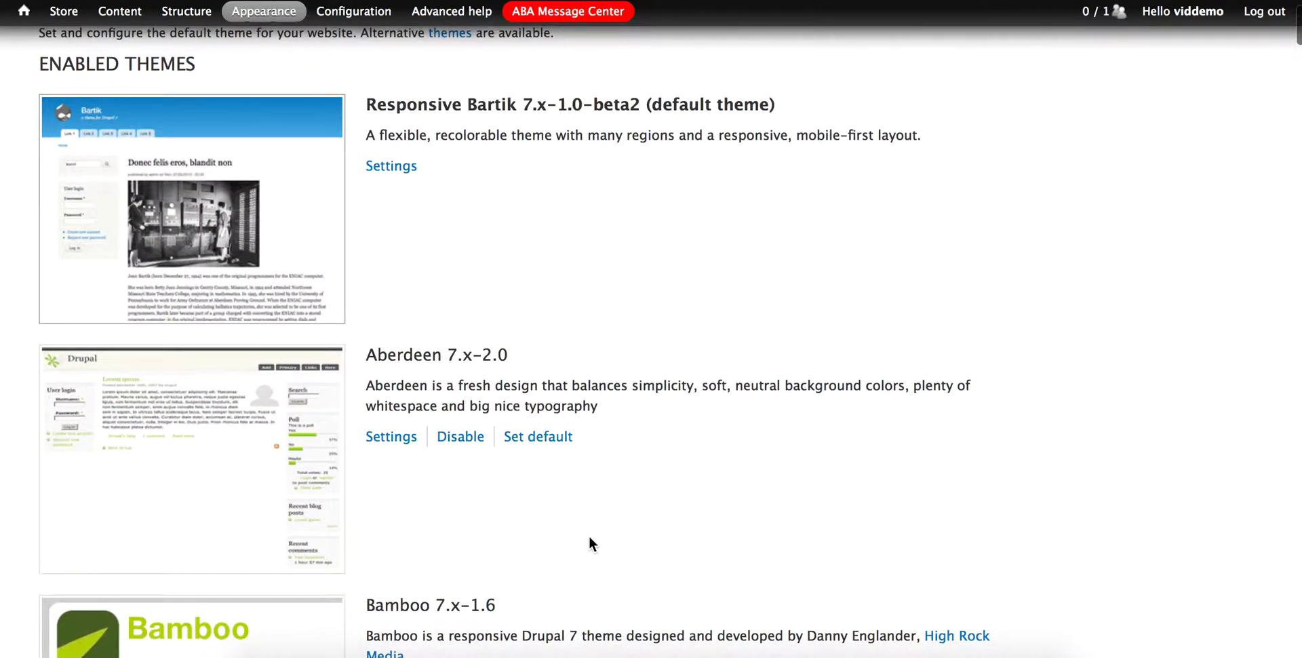
scroll(591, 547, "up", 2)
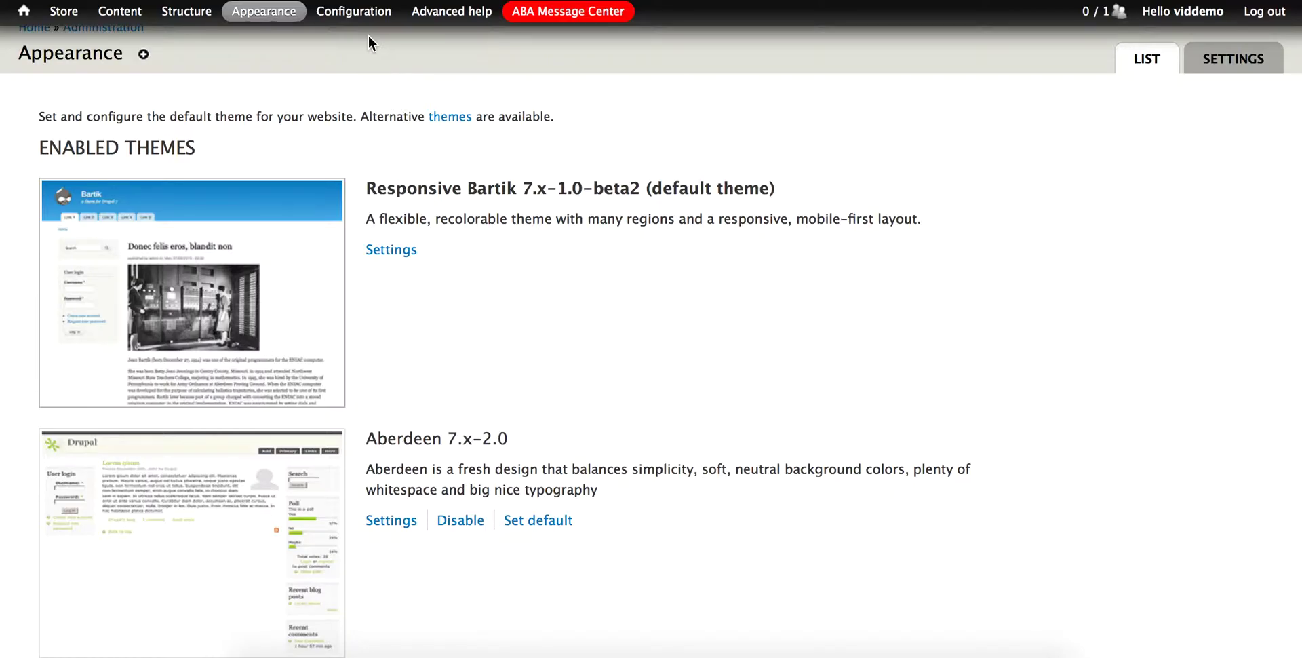
- Open the User Interface settings of ThemeKey in the site configuration
mouse_move(363, 21)
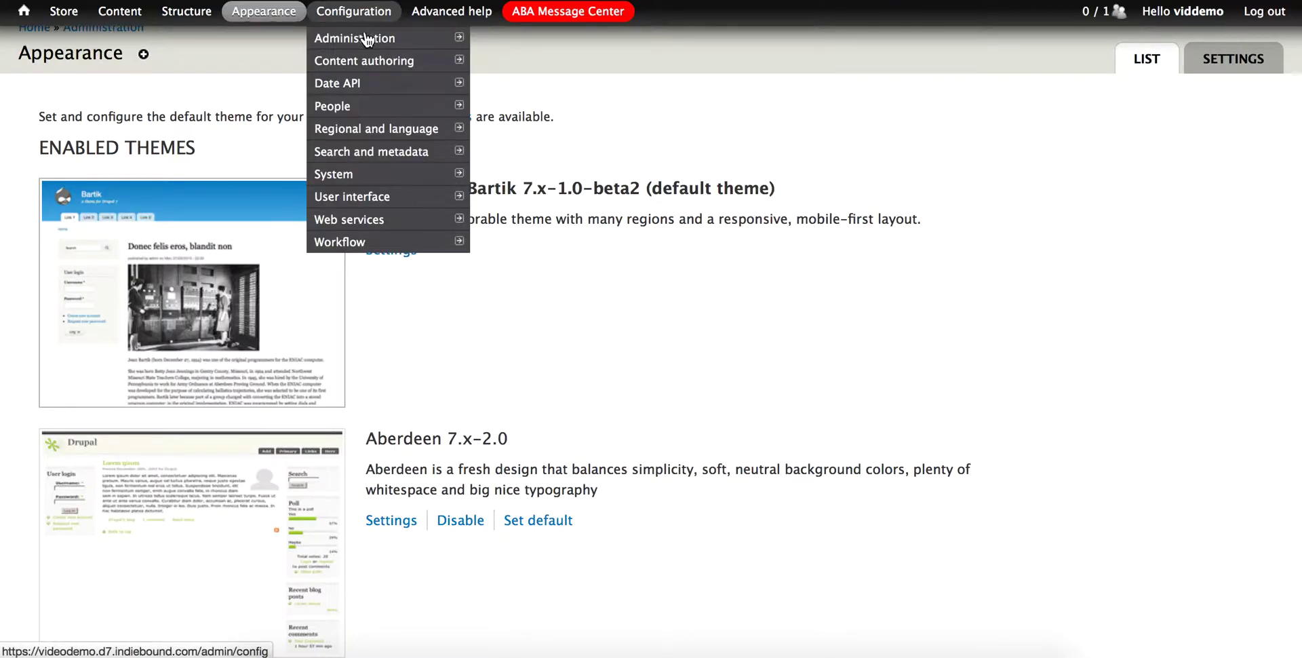
mouse_move(325, 197)
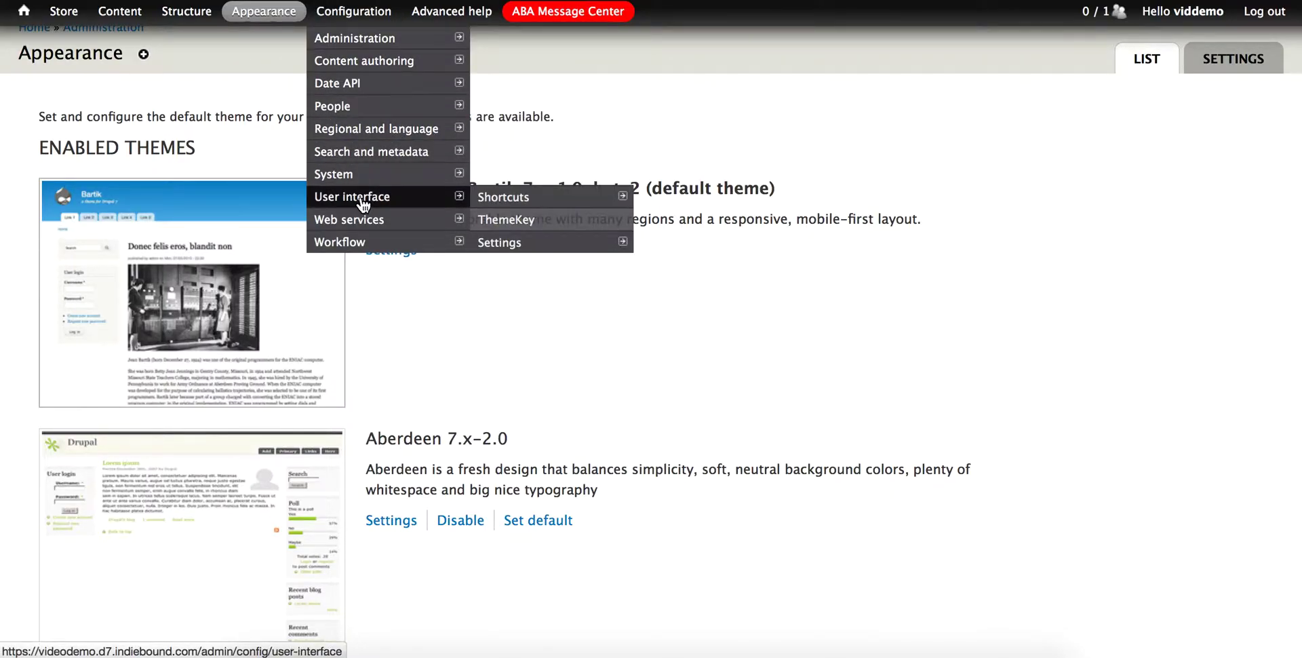
left_click(505, 226)
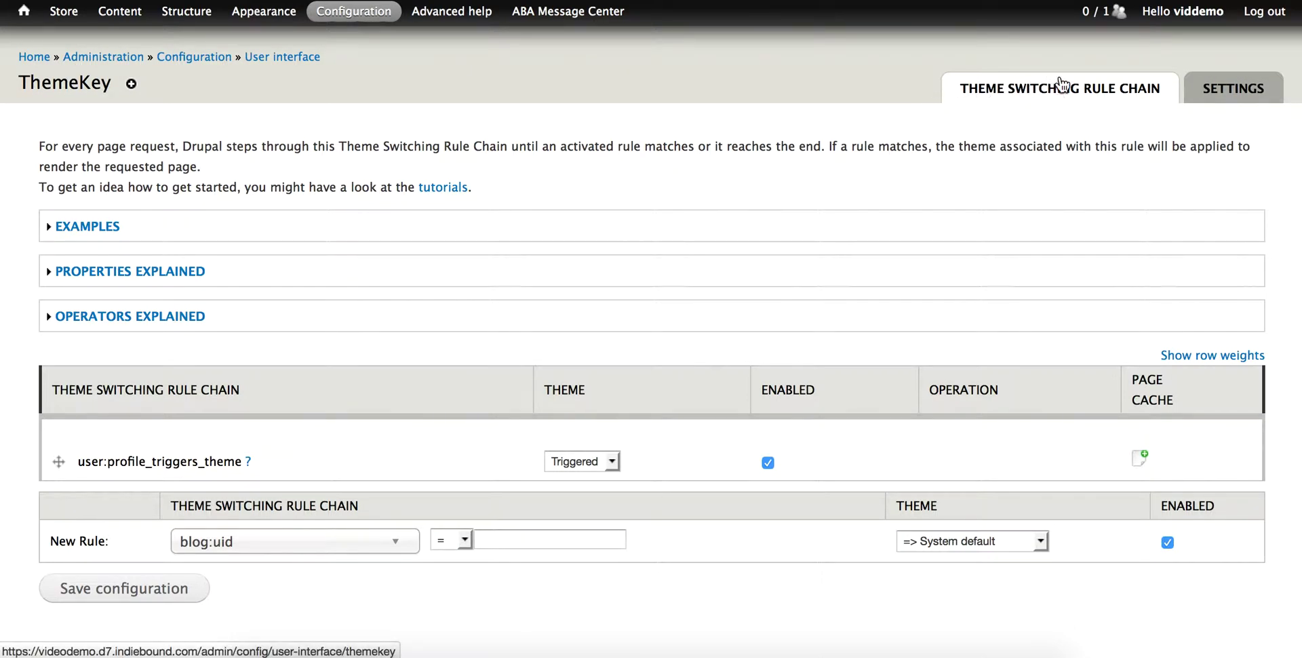
left_click(1230, 95)
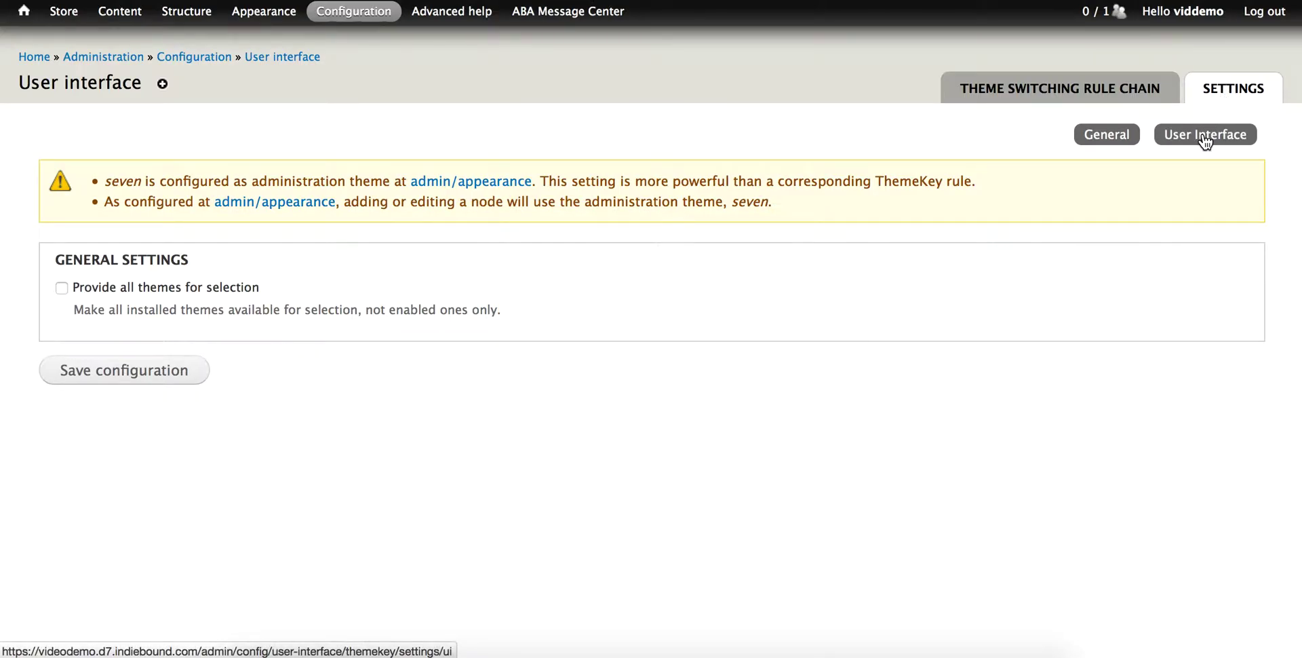
left_click(1204, 135)
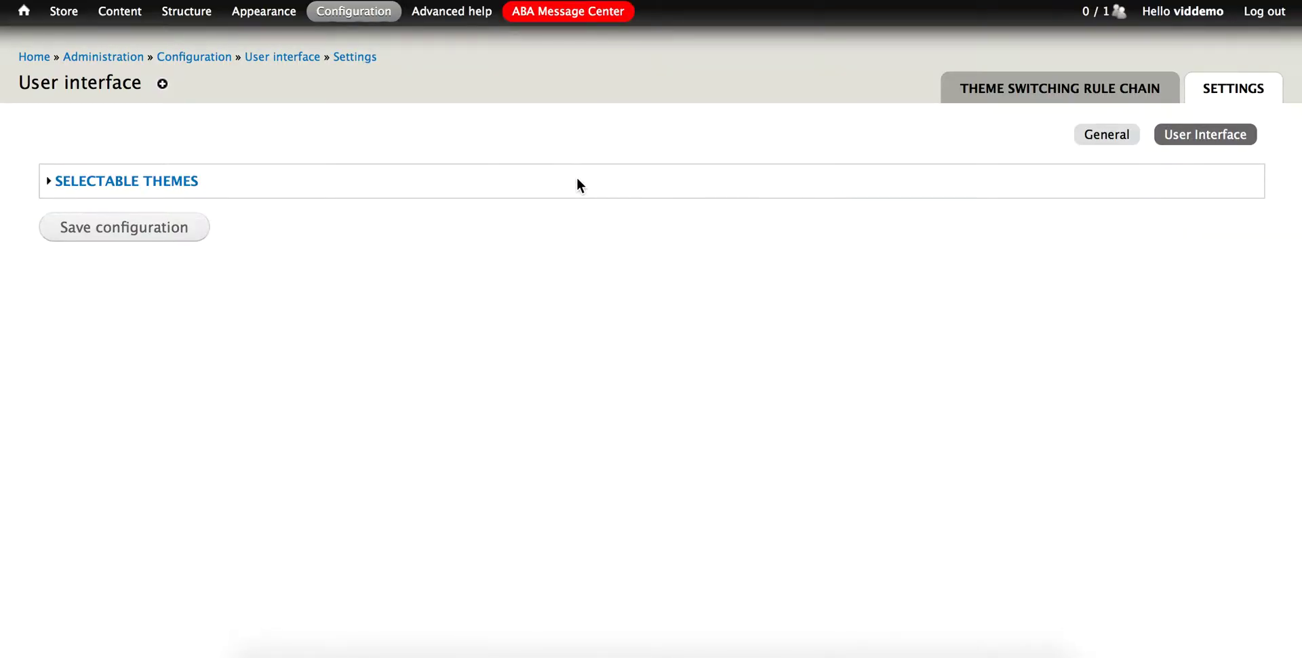
- Make the Aberdeen, Bamboo and Bootstrap Business themes selectable in theme selectors alongside Responsive Bartik, and save the configuration
left_click(129, 181)
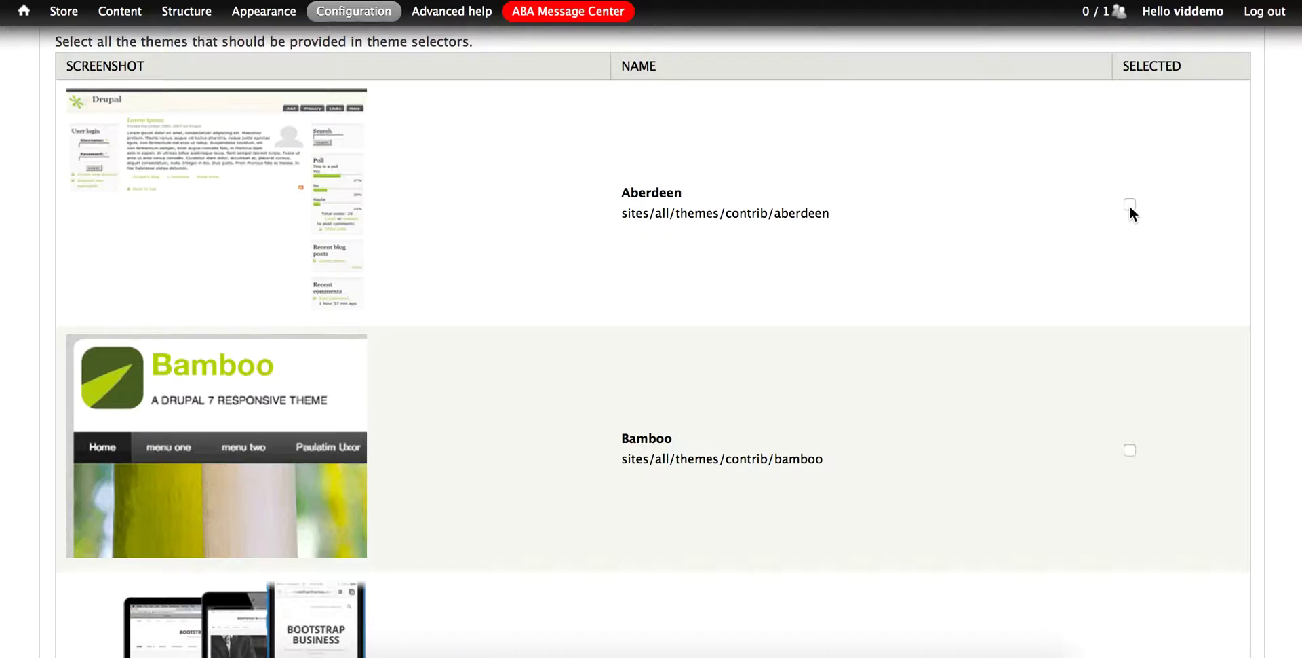
left_click(1129, 450)
scroll(1018, 415, "down", 5)
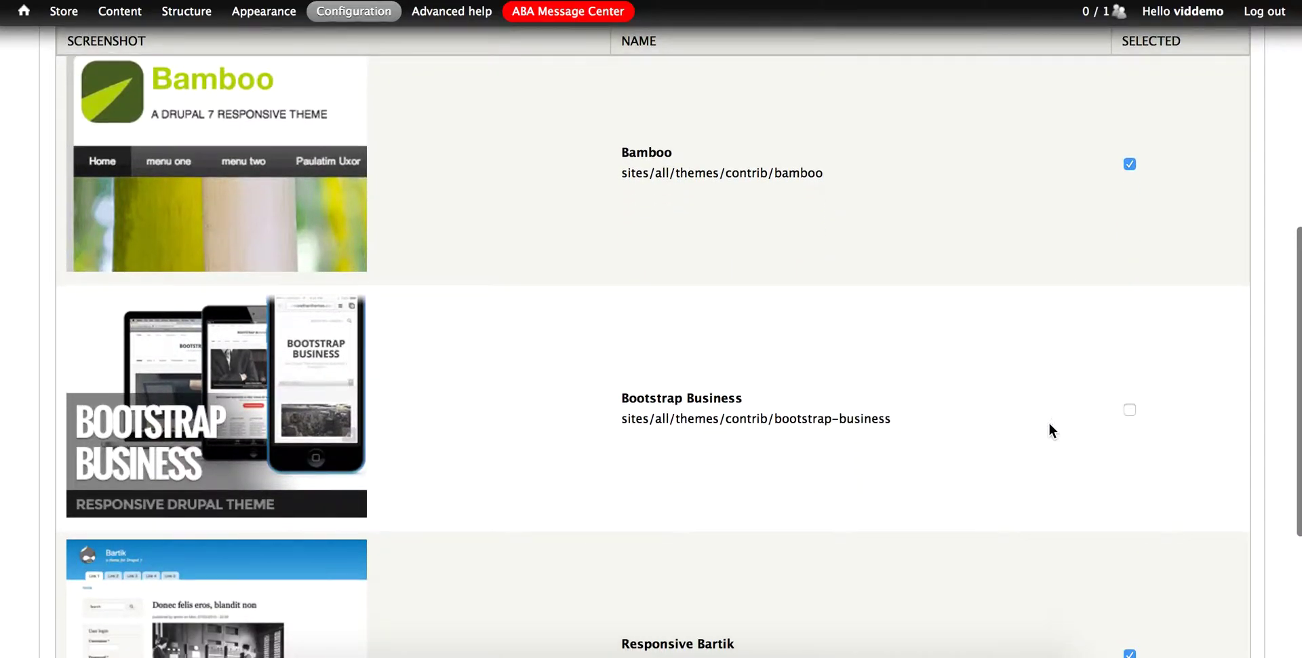
left_click(1129, 411)
scroll(915, 366, "down", 4)
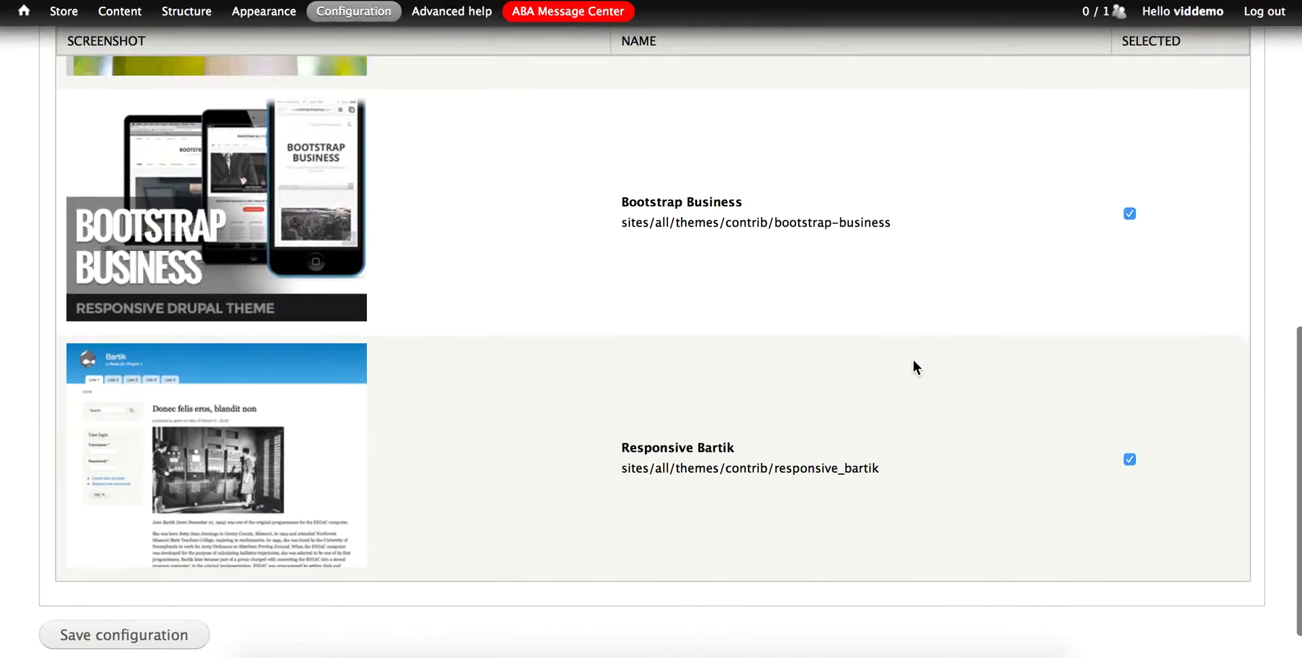
left_click(145, 598)
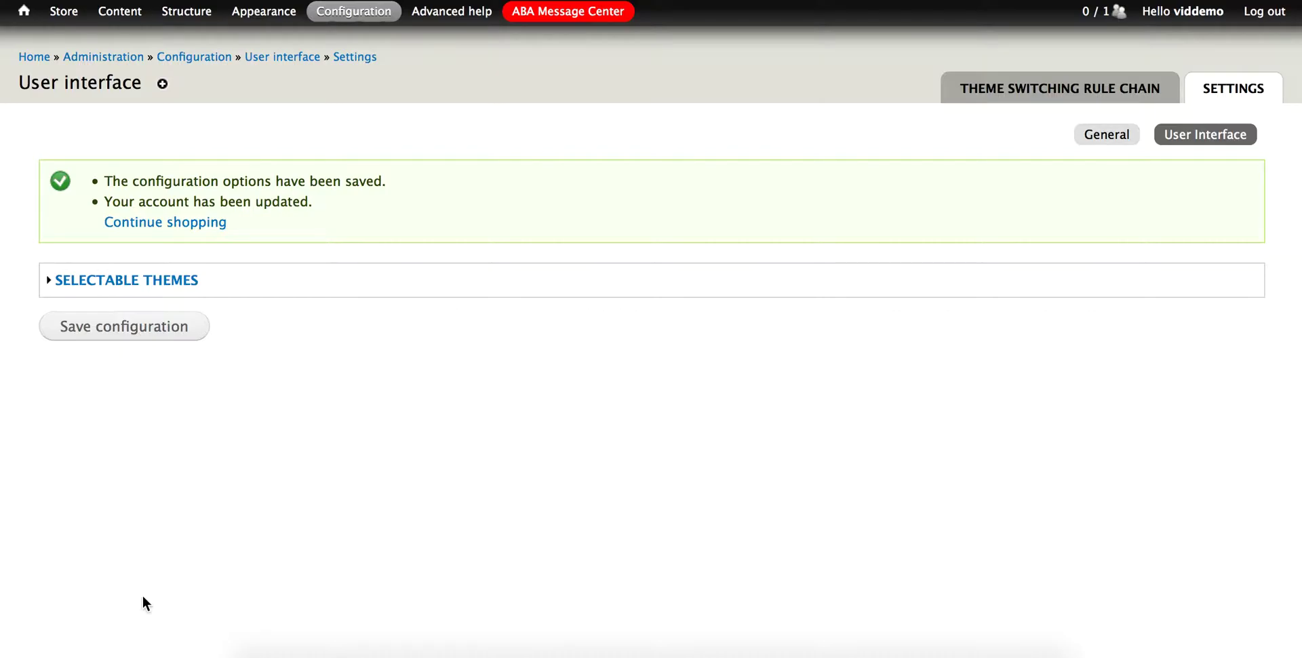
- Set Aberdeen as the account's own theme in its theme configuration, save the account, and view the store's home page
left_click(1172, 23)
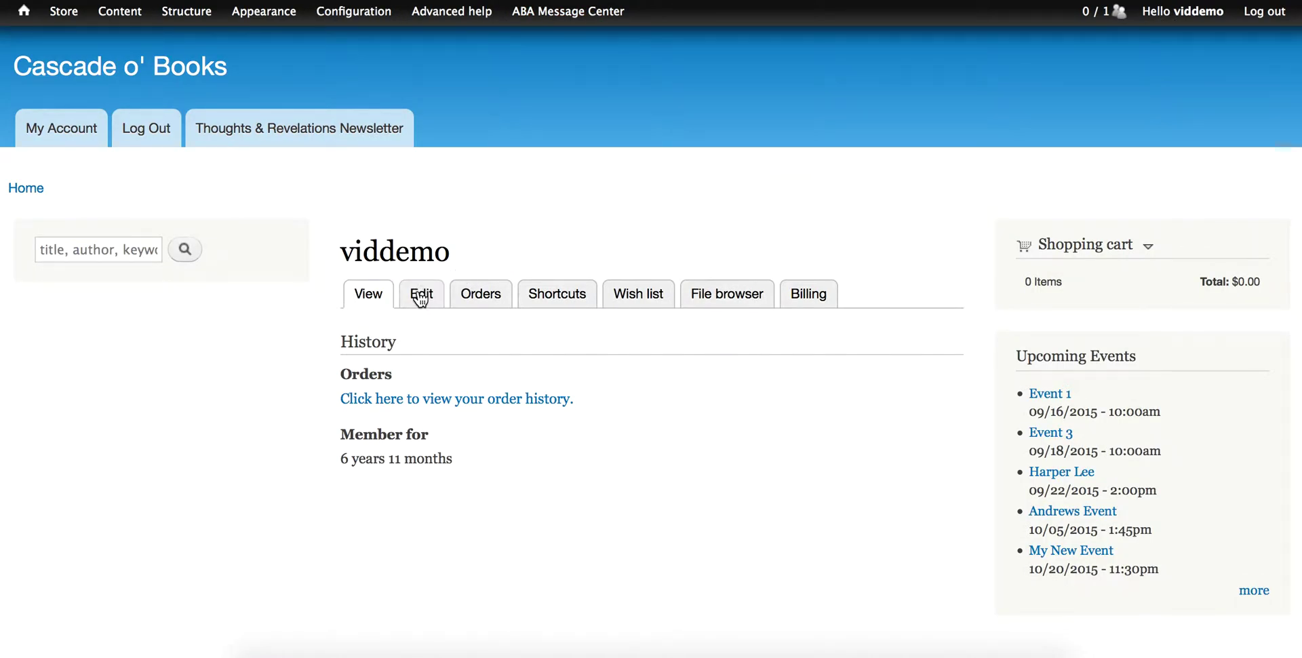
left_click(420, 299)
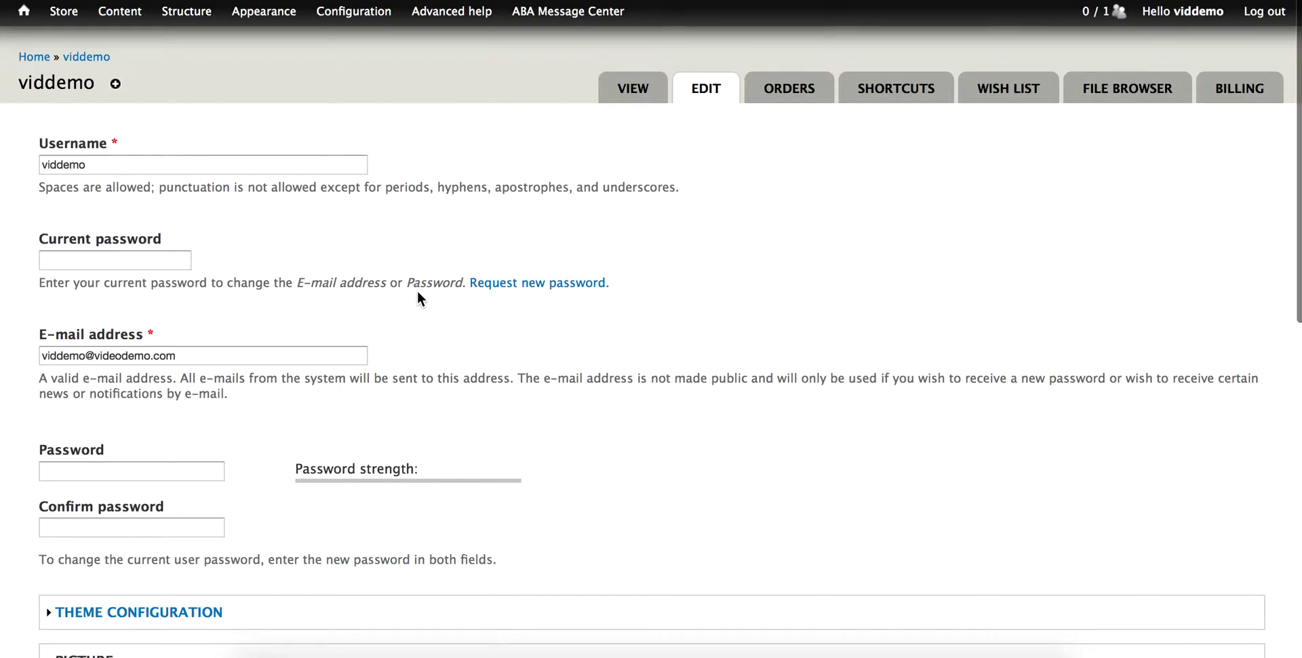
scroll(417, 293, "down", 2)
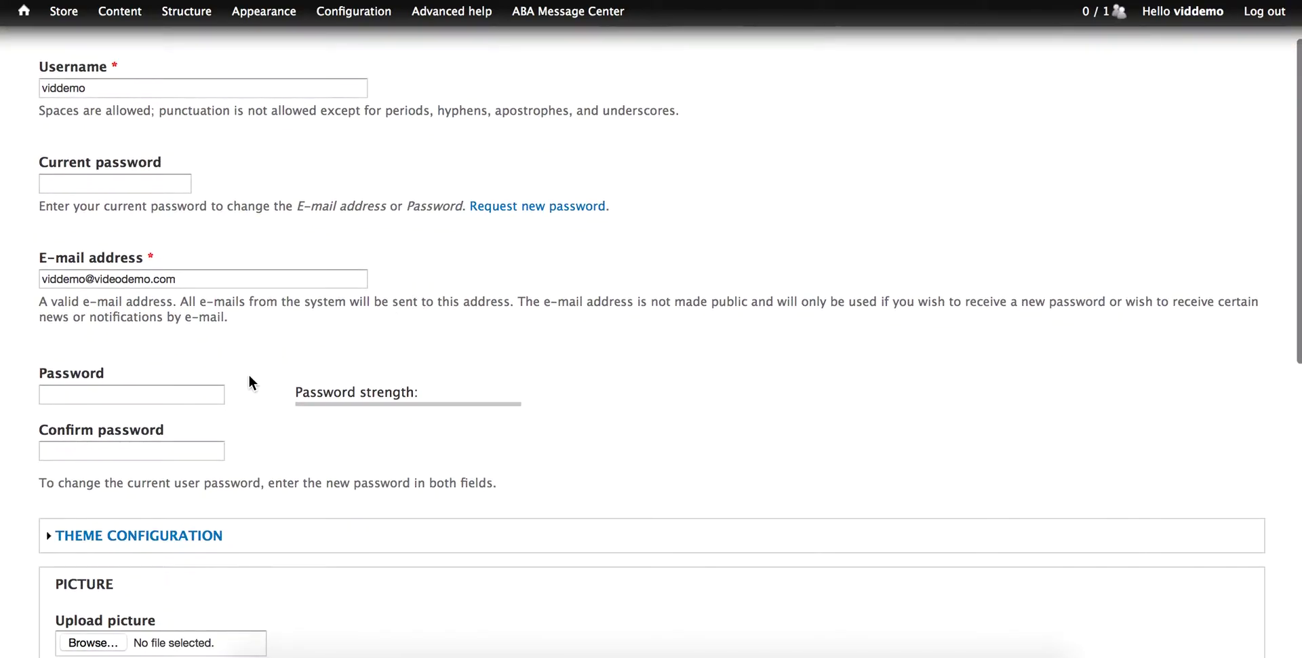
left_click(135, 537)
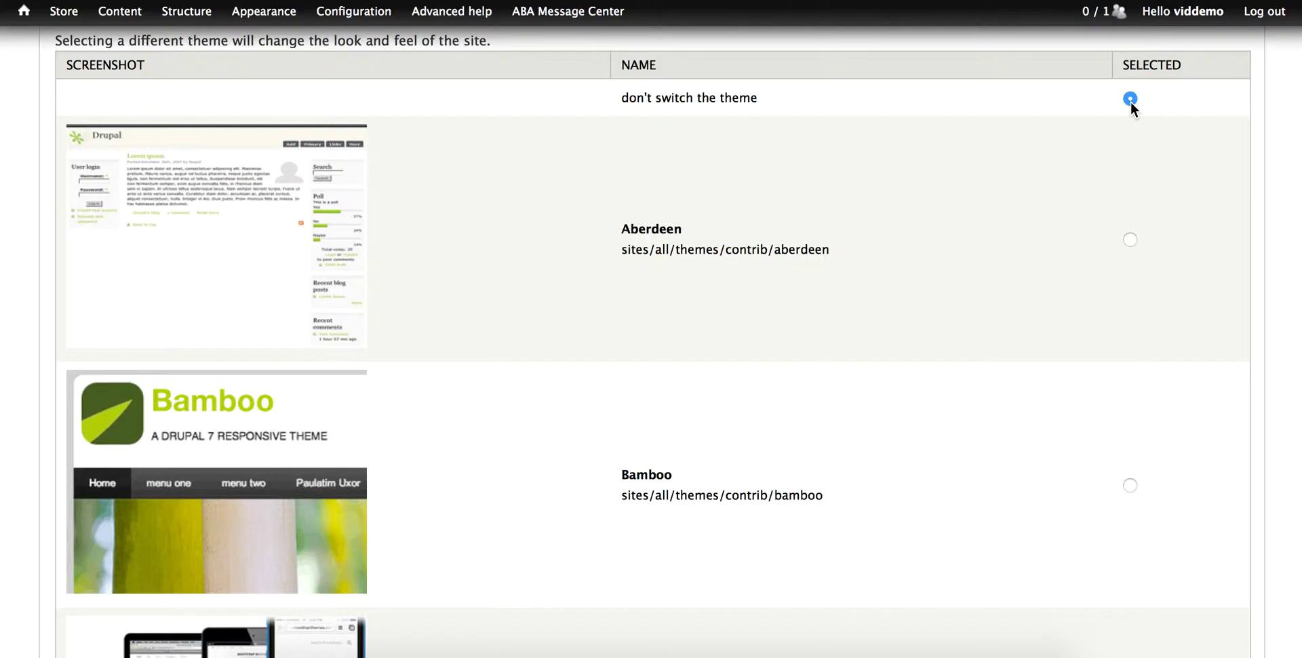
left_click(1129, 239)
scroll(1008, 249, "down", 15)
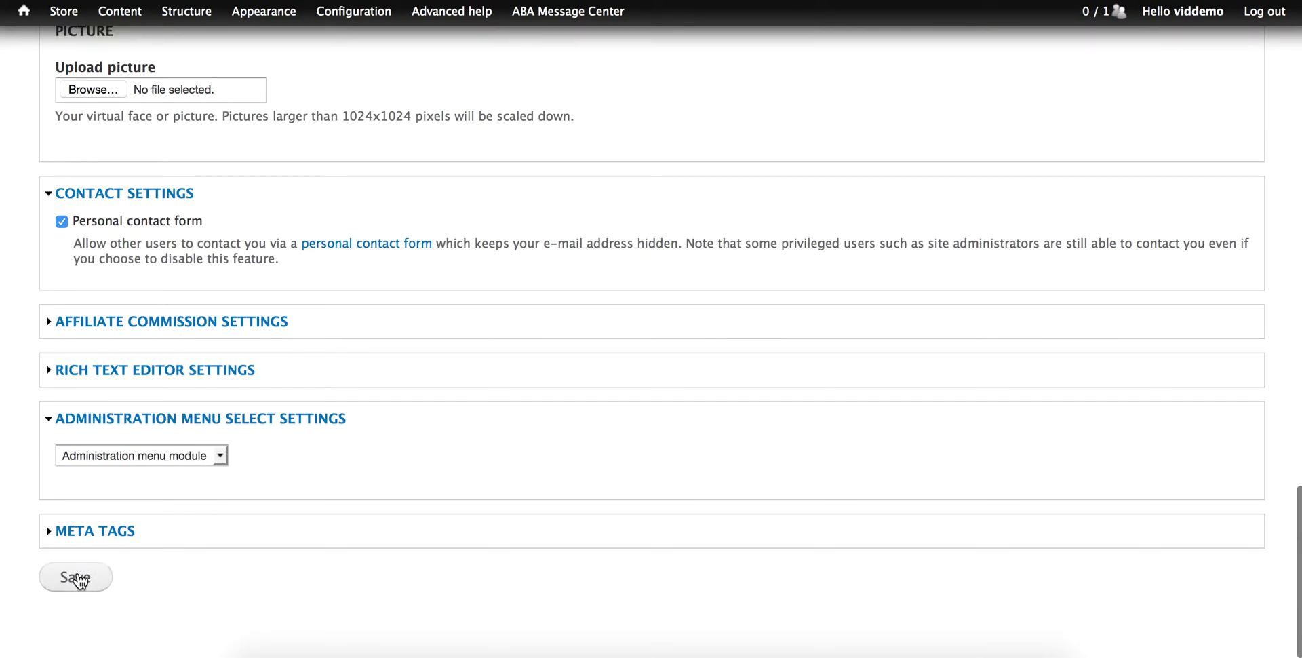
left_click(74, 583)
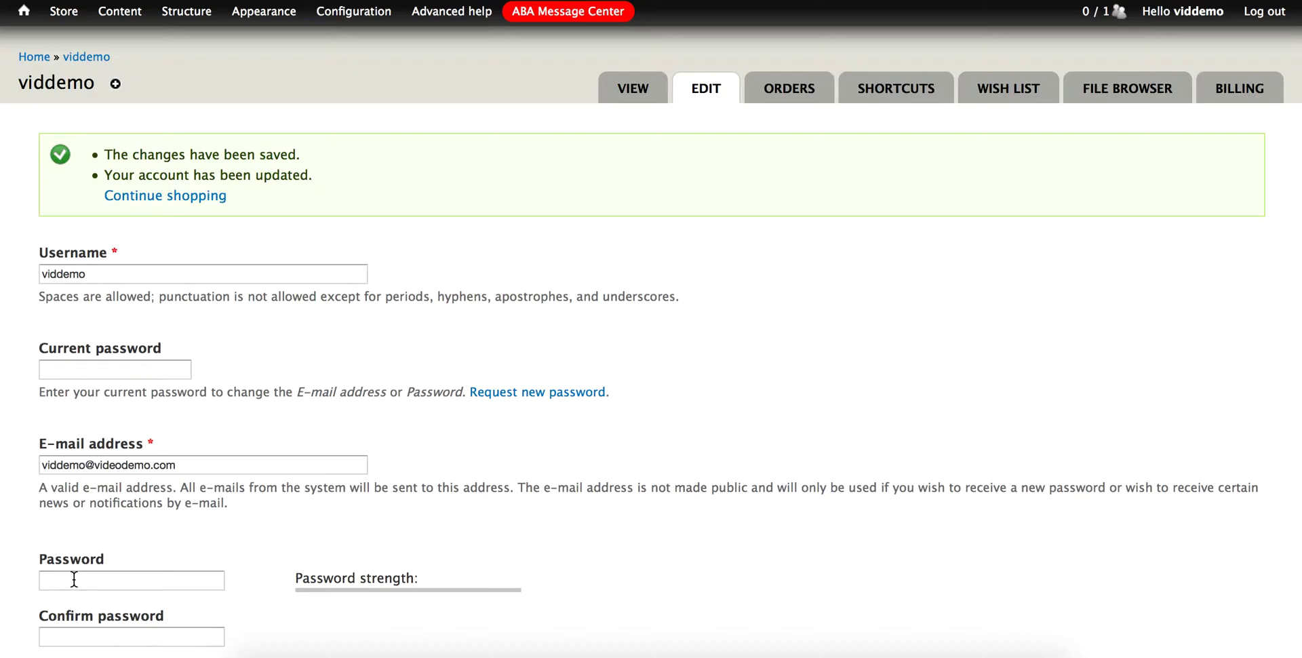
mouse_move(26, 20)
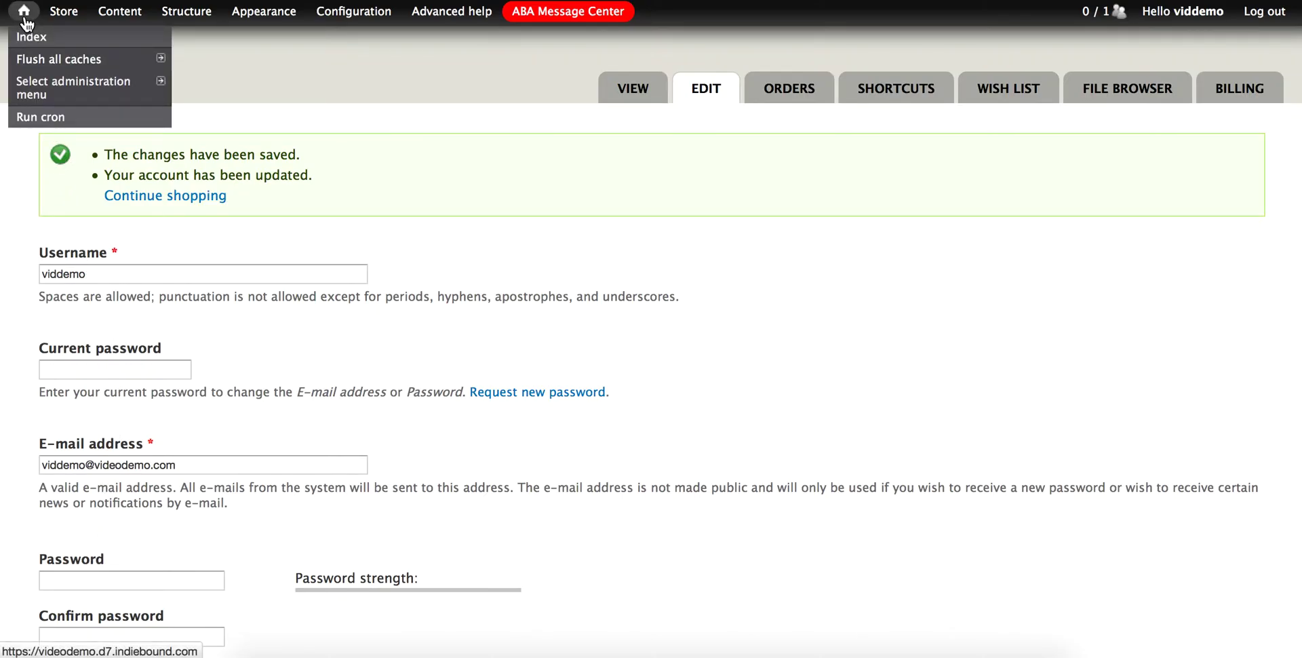
left_click(26, 21)
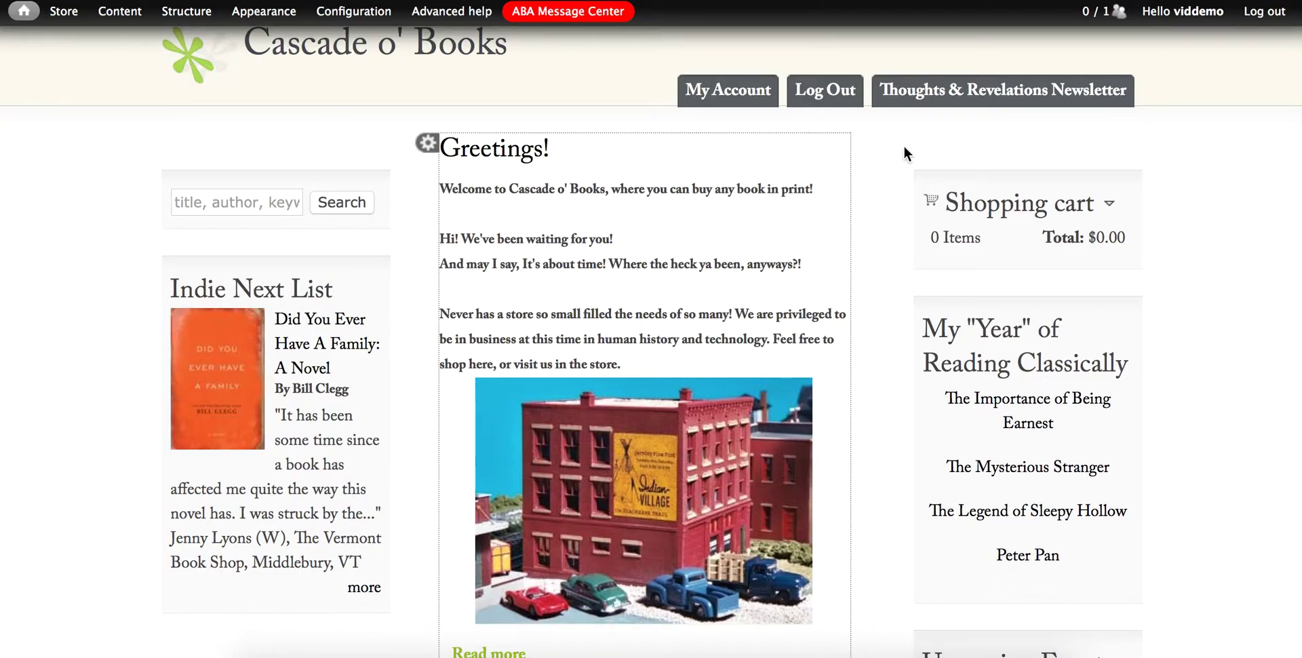
- Switch the account's own theme to Bamboo in its theme configuration and save the account
left_click(1185, 20)
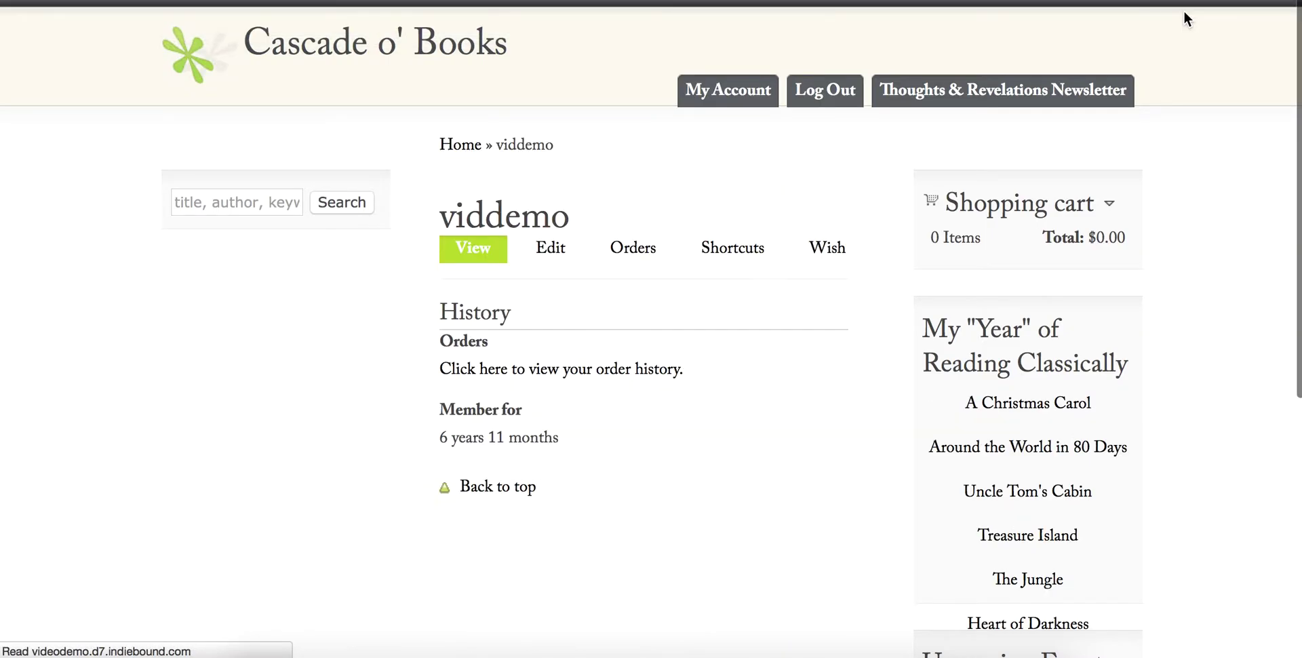
left_click(555, 254)
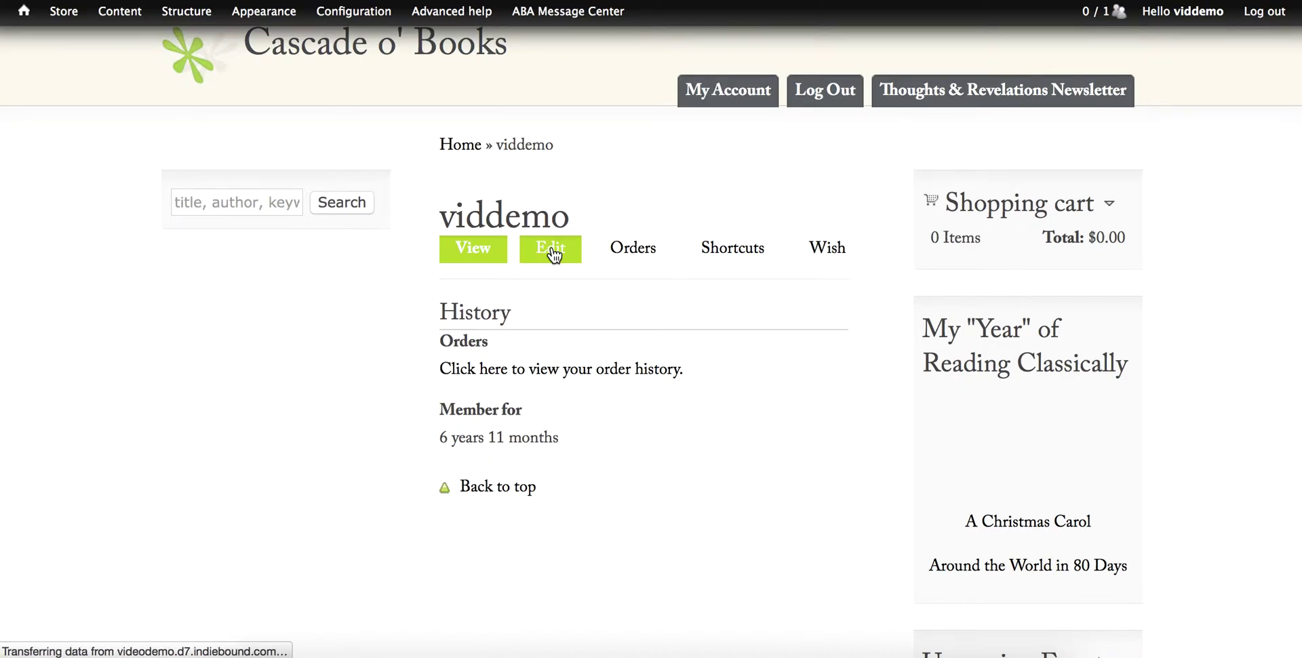
scroll(363, 291, "down", 2)
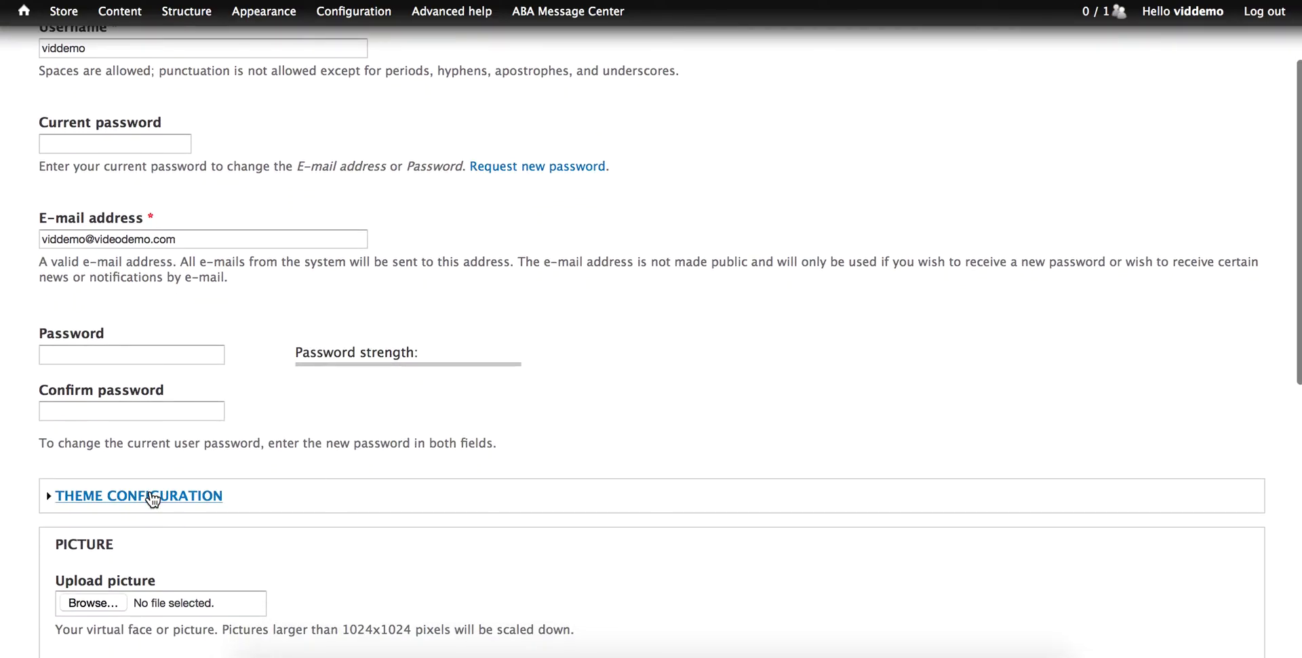
left_click(147, 498)
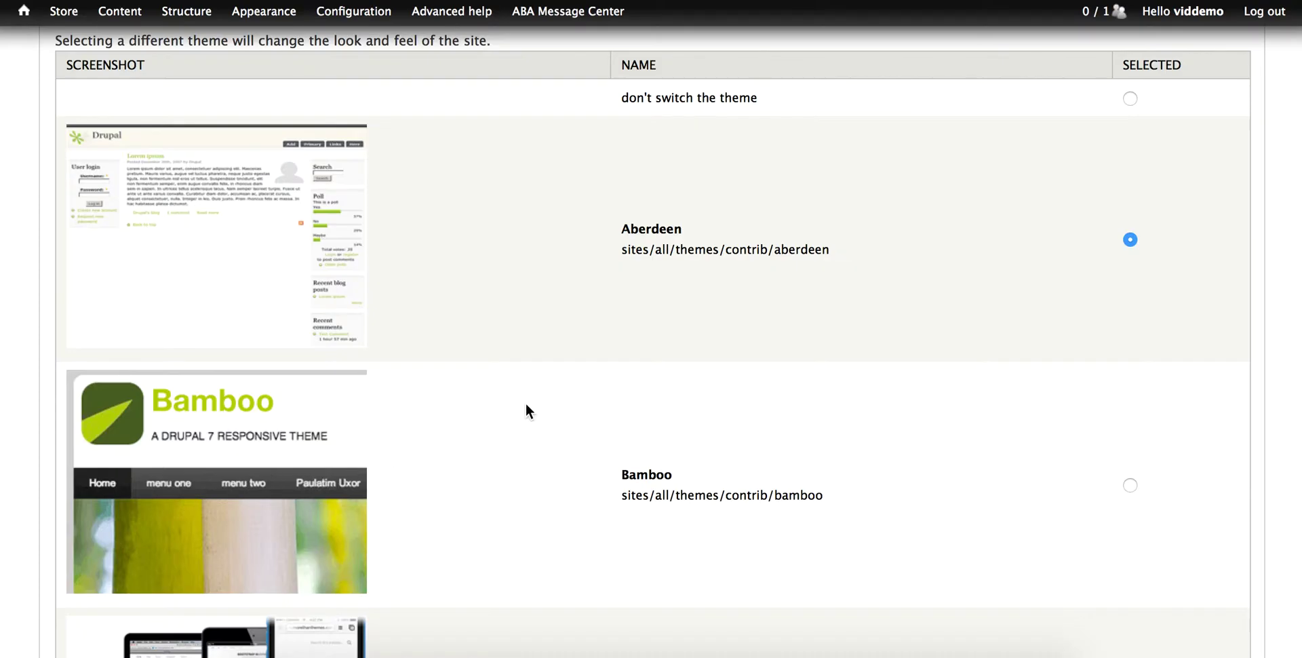
scroll(848, 287, "down", 4)
scroll(849, 290, "down", 1)
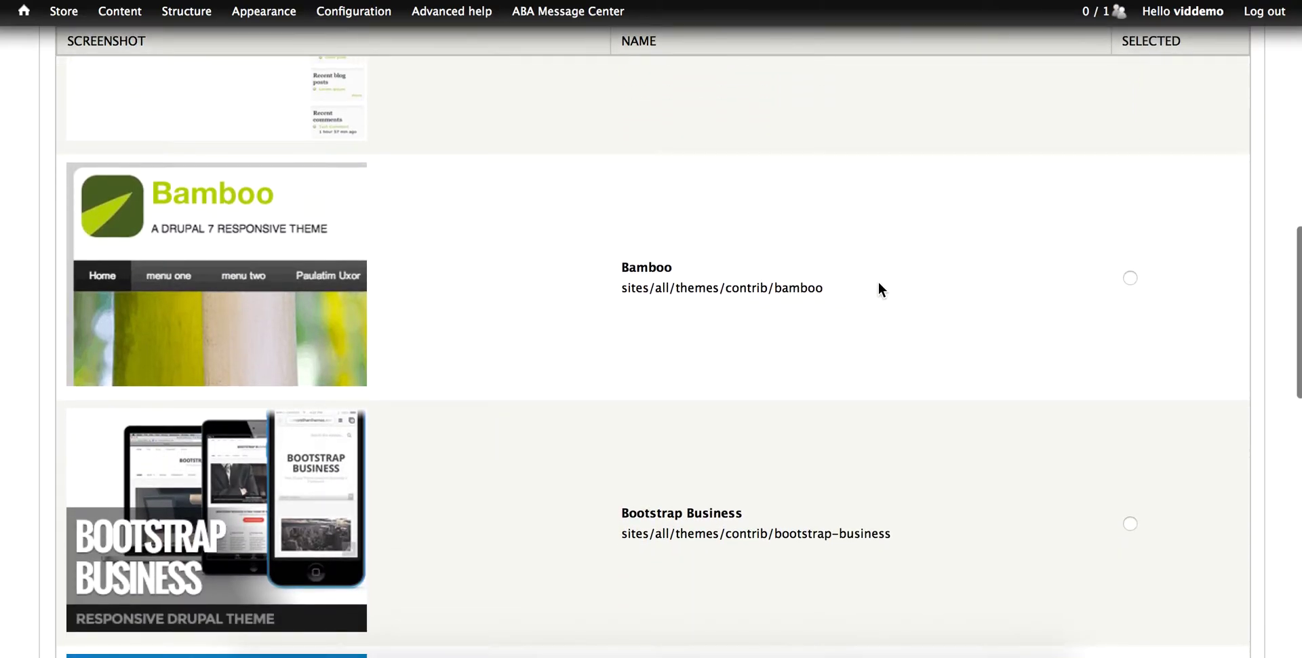
left_click(1130, 278)
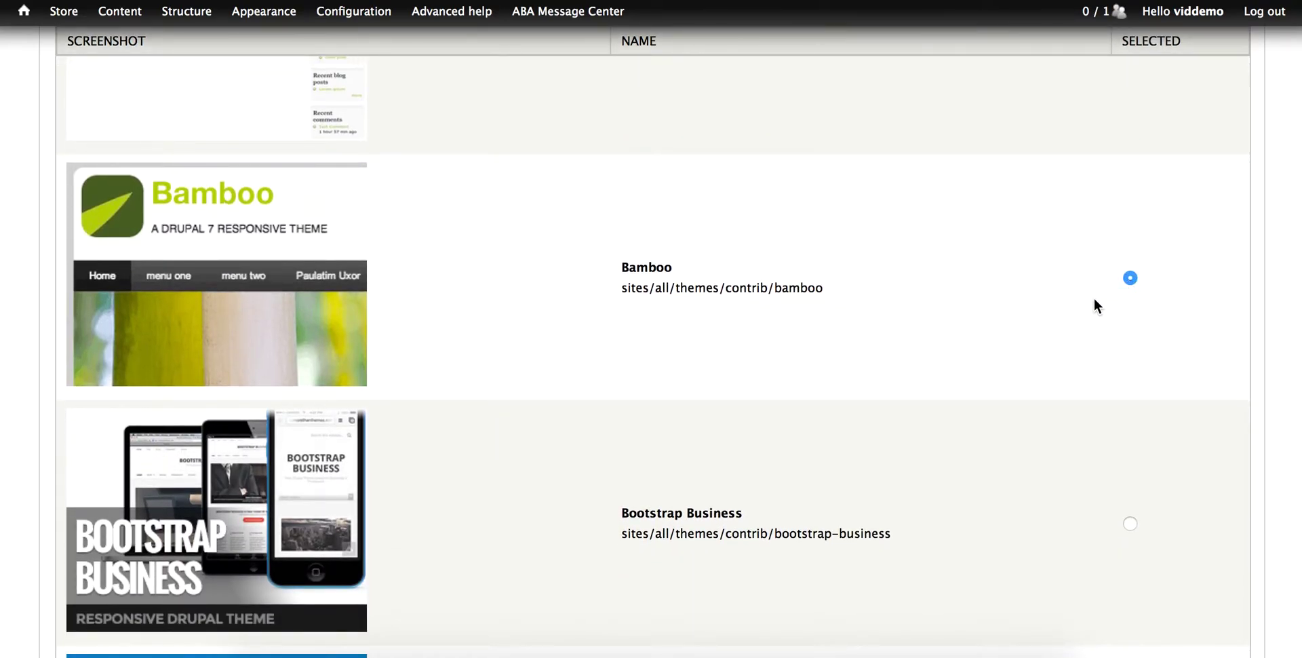
scroll(1088, 305, "up", 2)
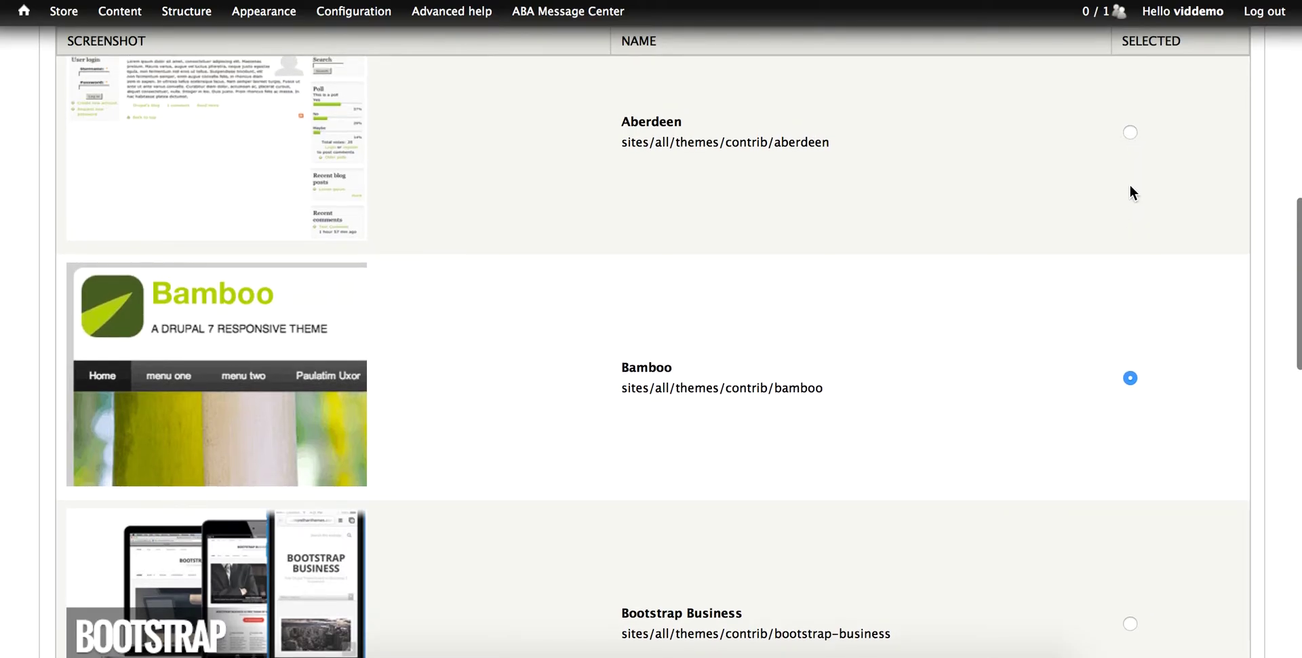
scroll(1016, 355, "down", 10)
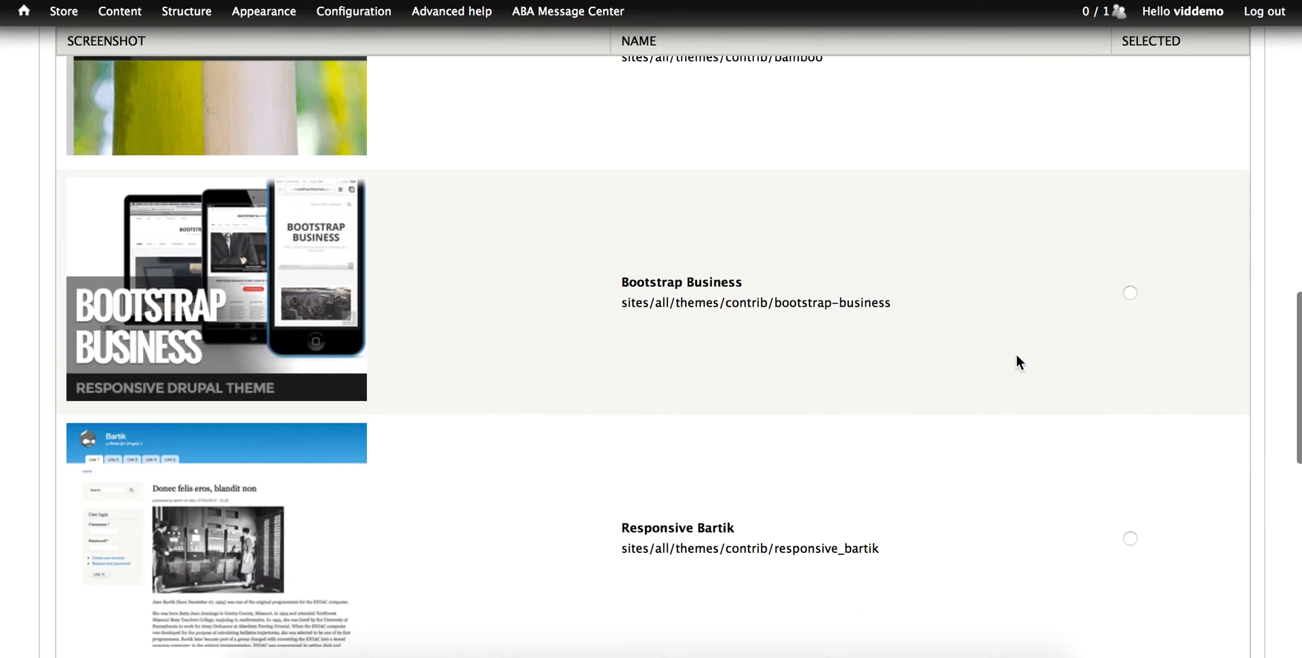
scroll(1016, 364, "down", 3)
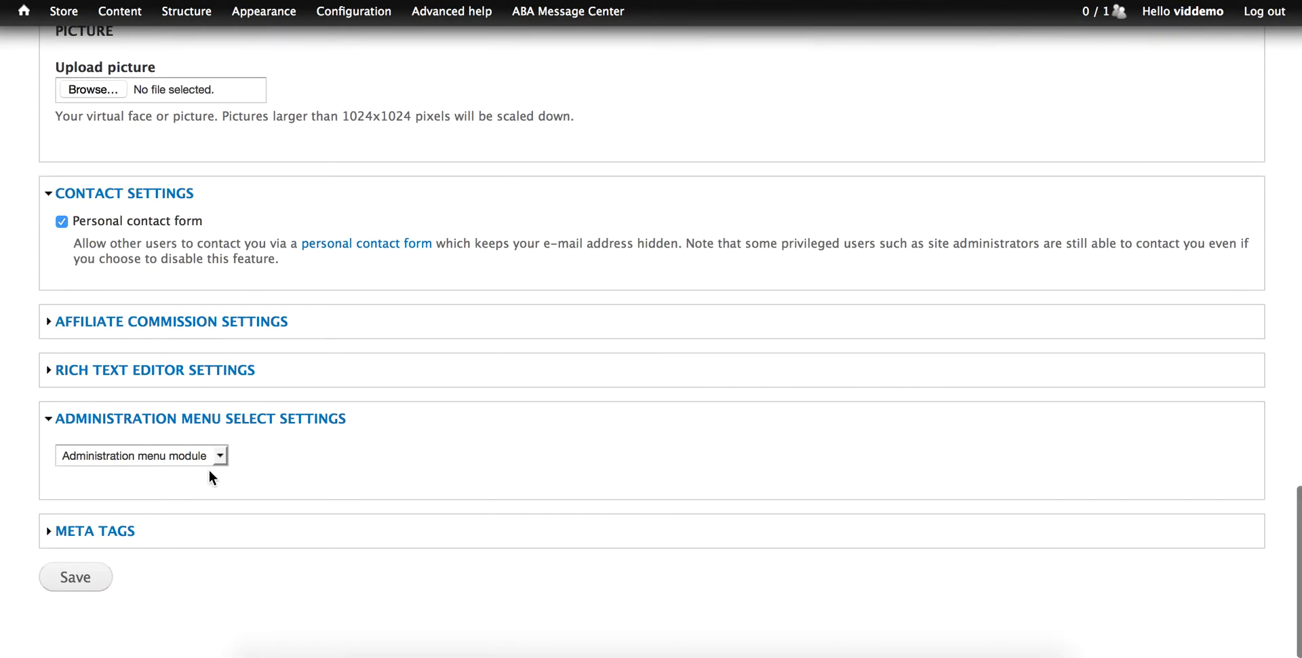
left_click(72, 588)
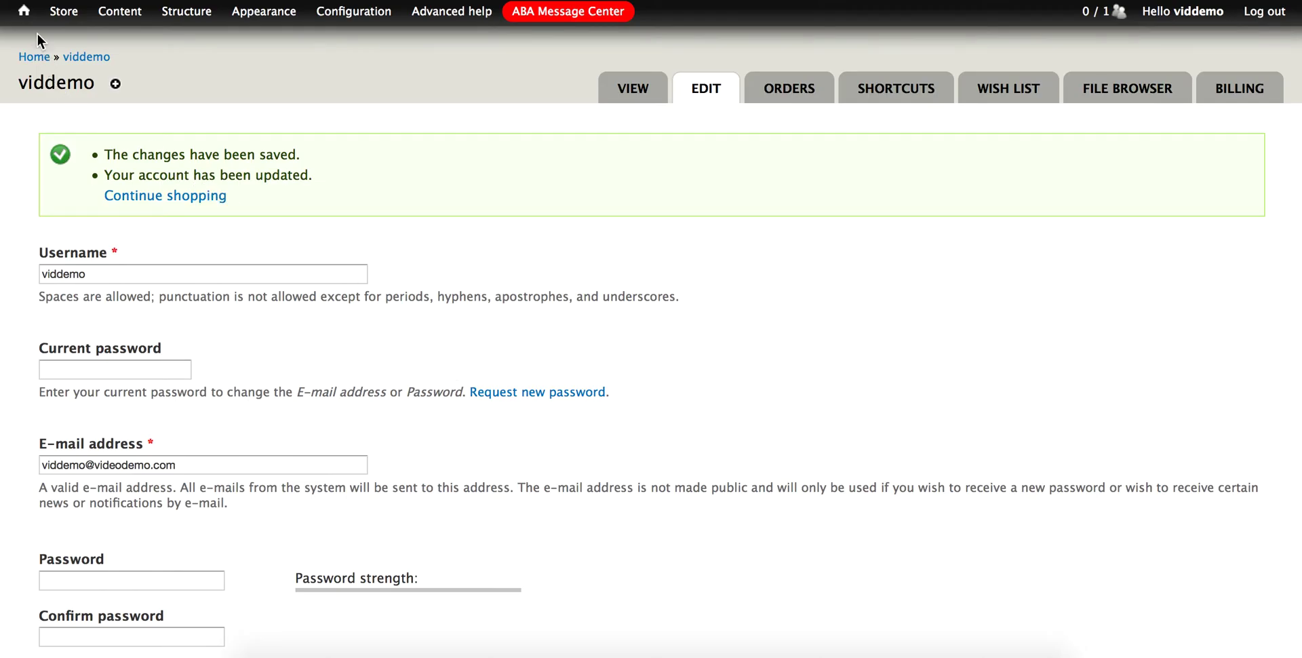
- Review the store's home page in the Bamboo theme, from the header down to the end of the page
left_click(155, 60)
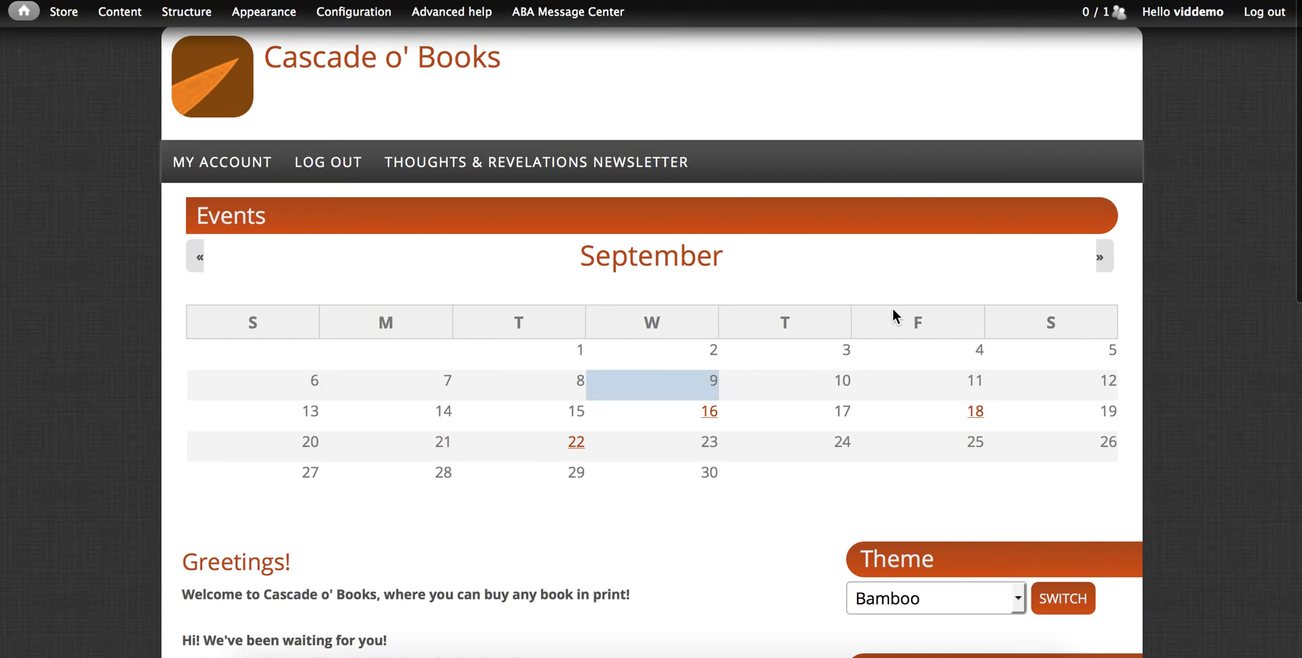
scroll(1189, 177, "down", 5)
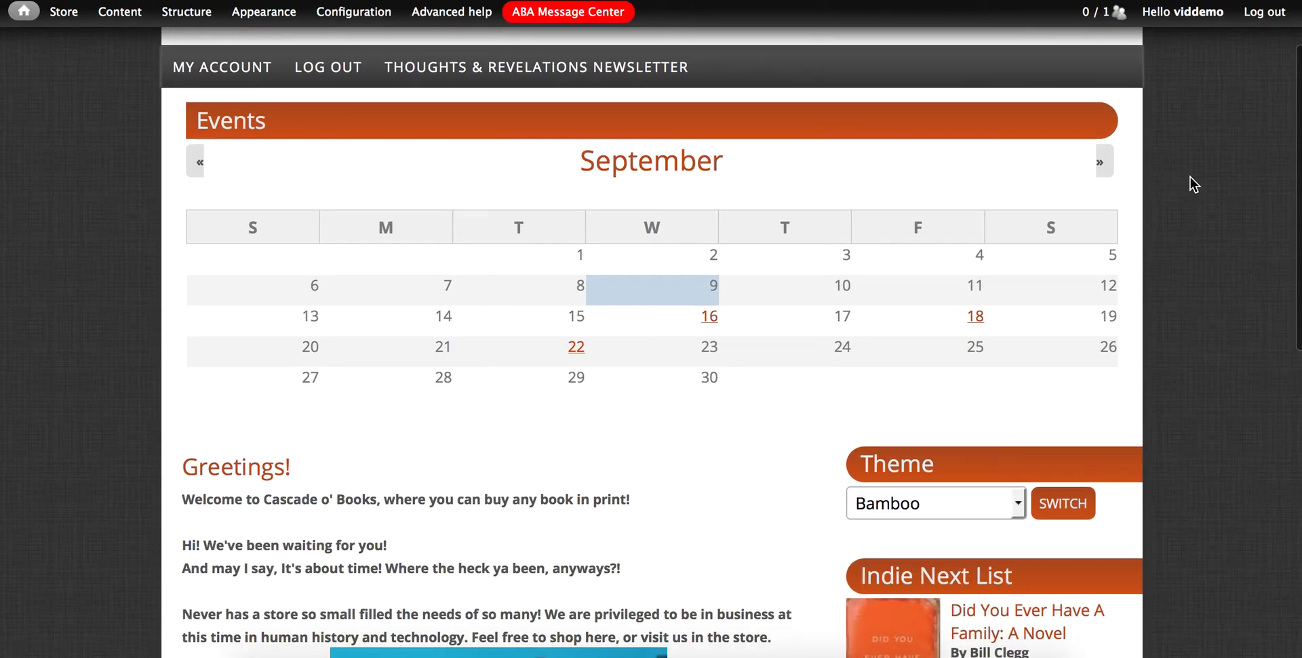
scroll(1189, 176, "down", 6)
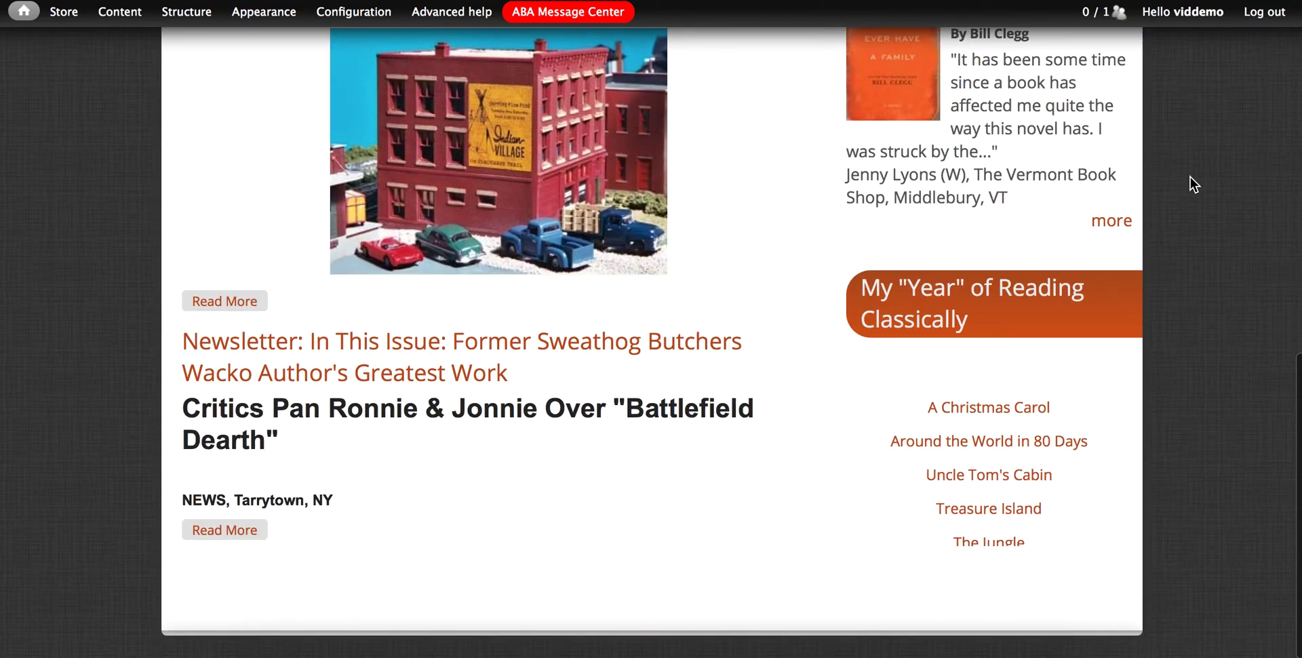
scroll(1189, 176, "up", 11)
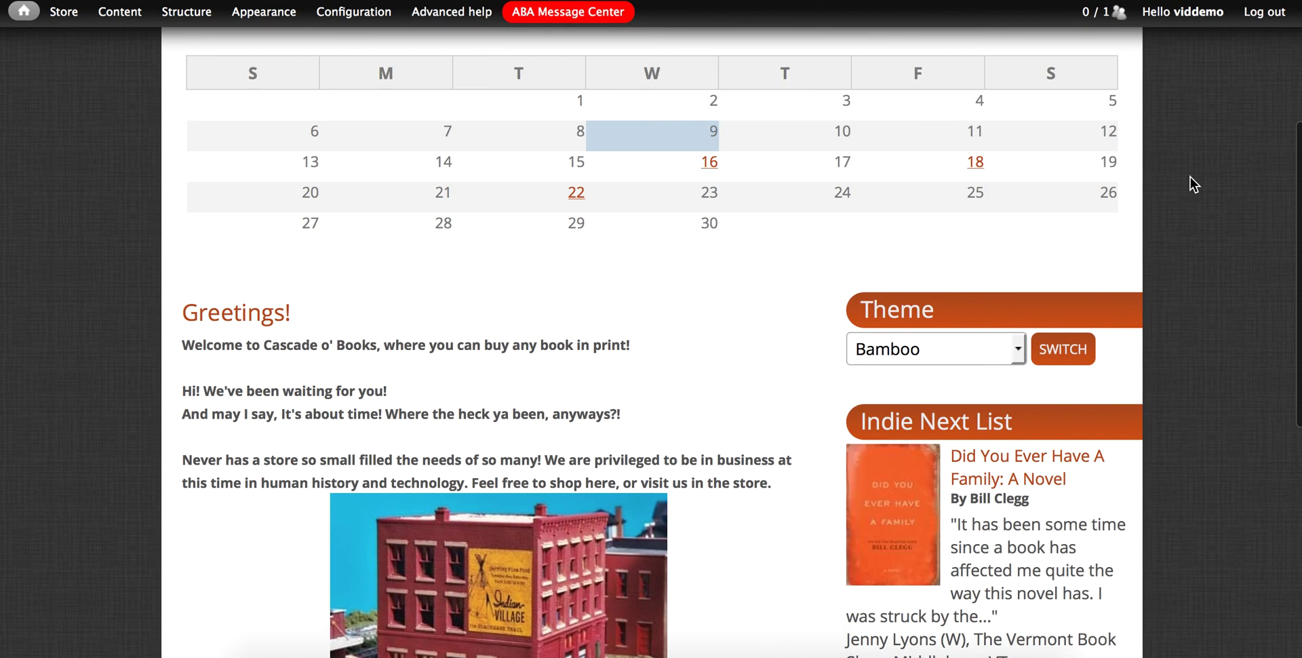
scroll(1194, 184, "up", 1)
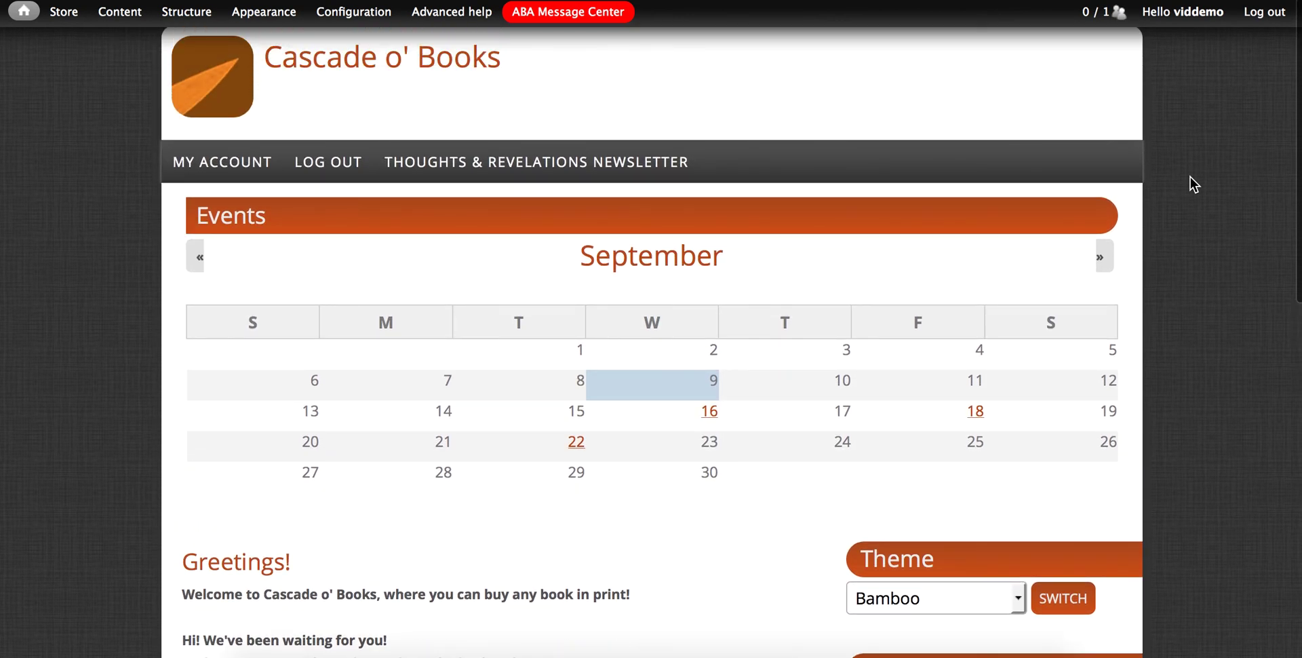